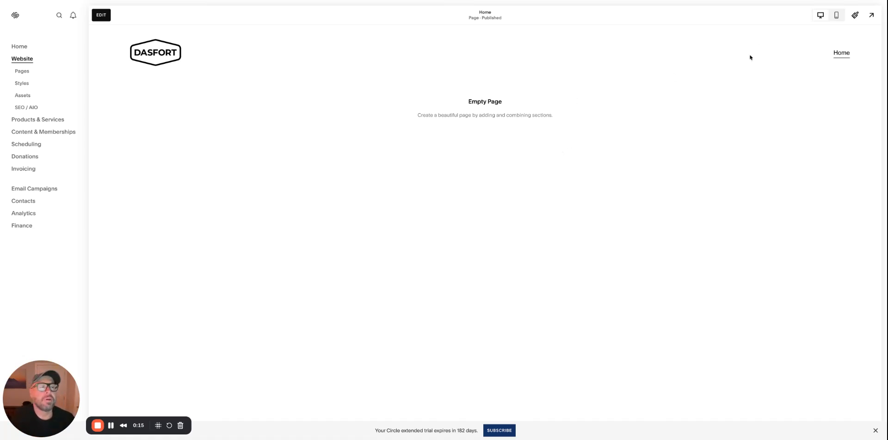
Step: Preview the Home page full screen and return to the website manager
left_click(871, 15)
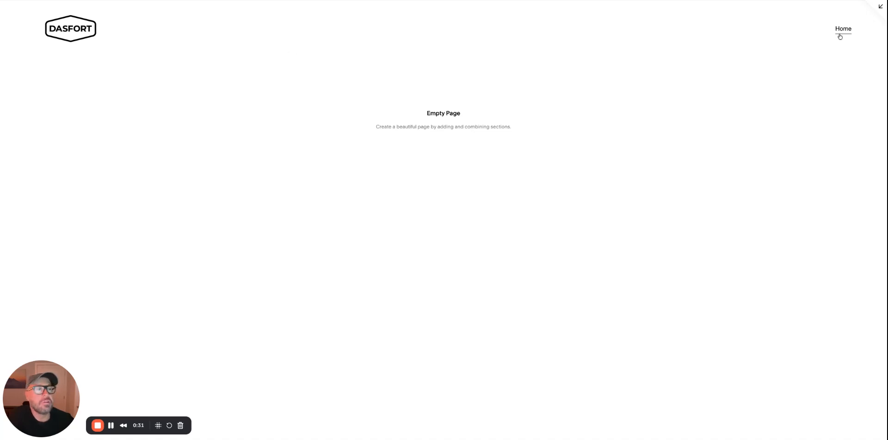
left_click(881, 6)
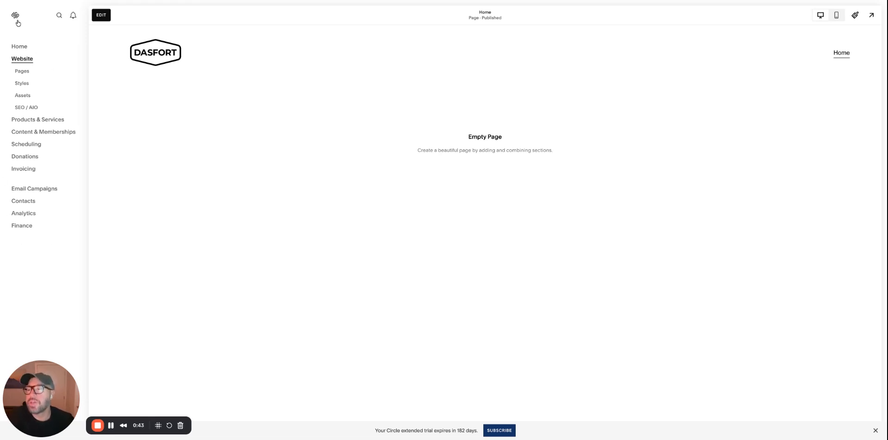
Step: Add a blank page named Listings to the main navigation and place it below Home
left_click(22, 71)
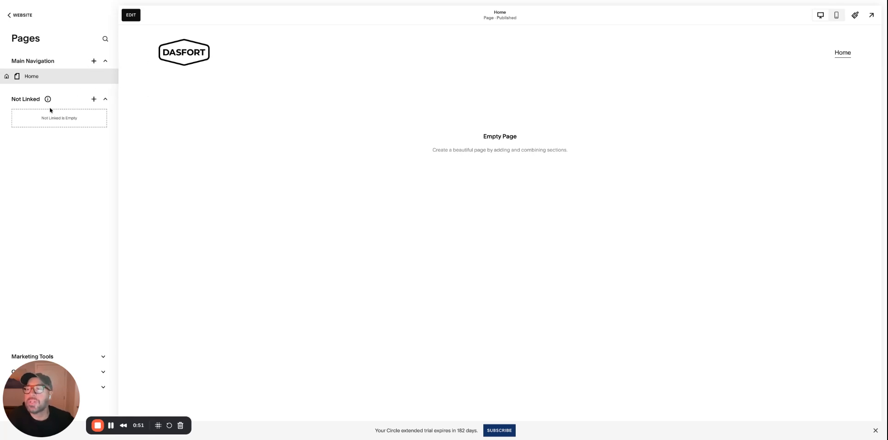
left_click(94, 62)
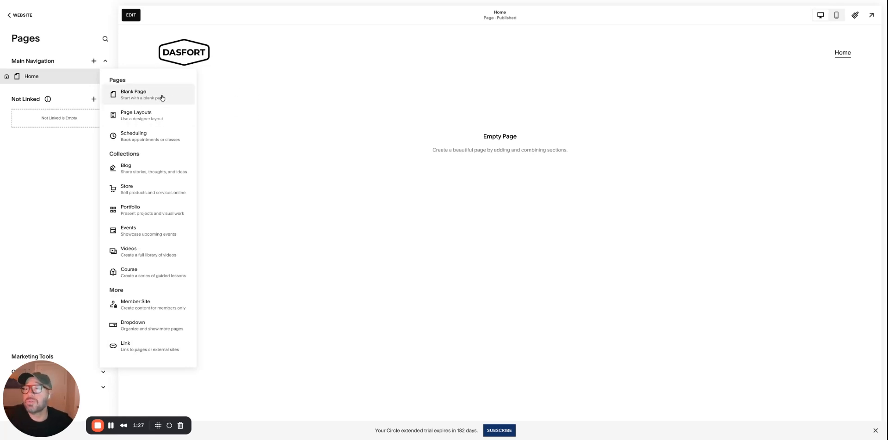
left_click(132, 95)
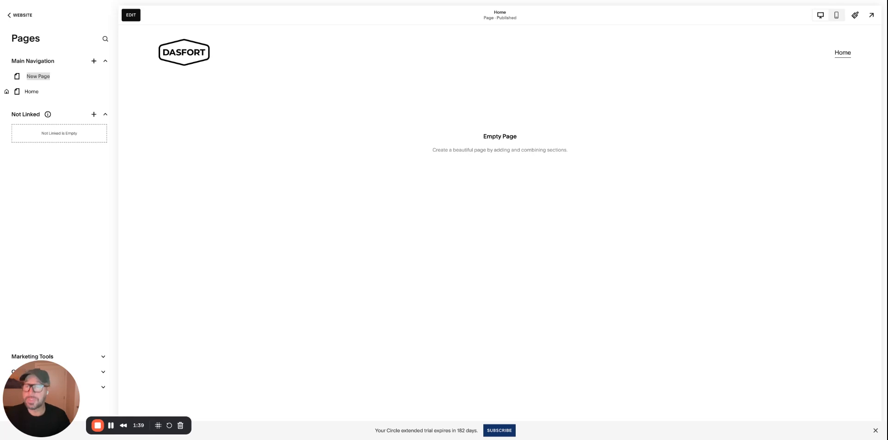
type("Listings")
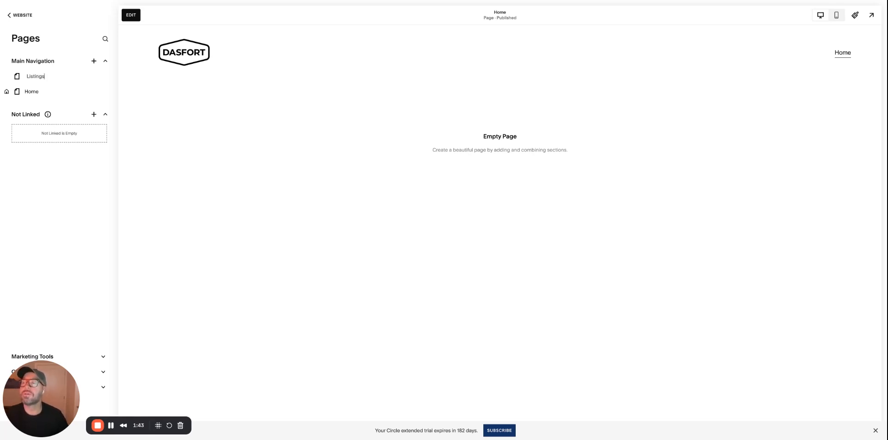
key("Return")
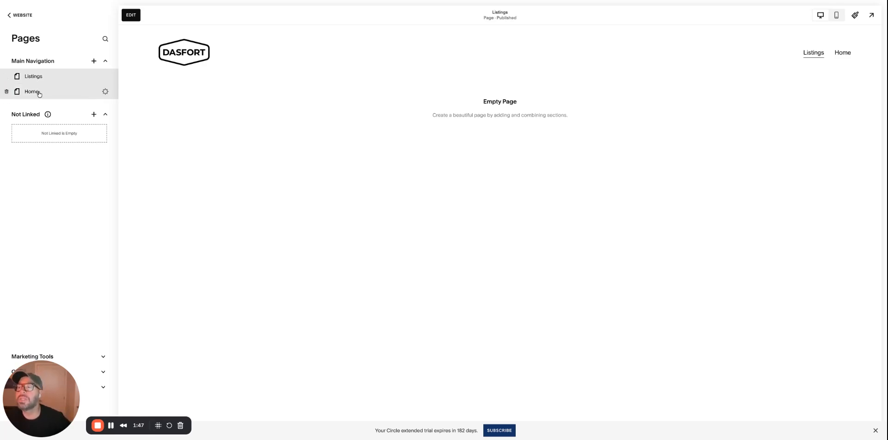
left_click_drag(39, 92, 39, 77)
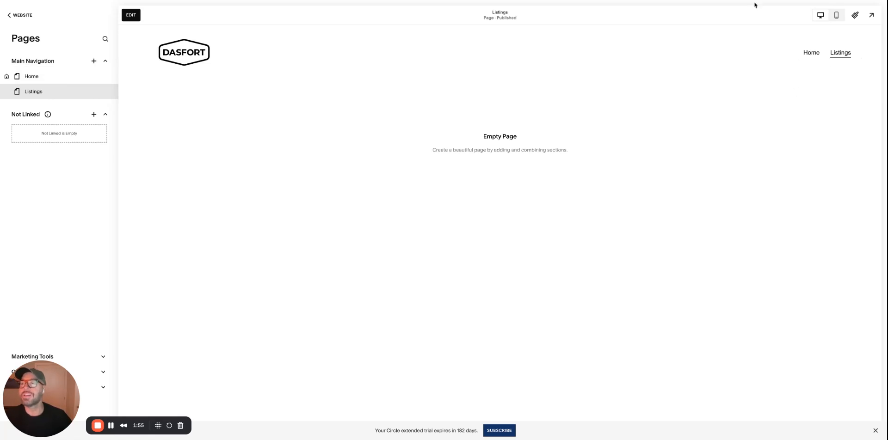
Step: Add a blank page named About Me to the main navigation and place it between Home and Listings
left_click(93, 61)
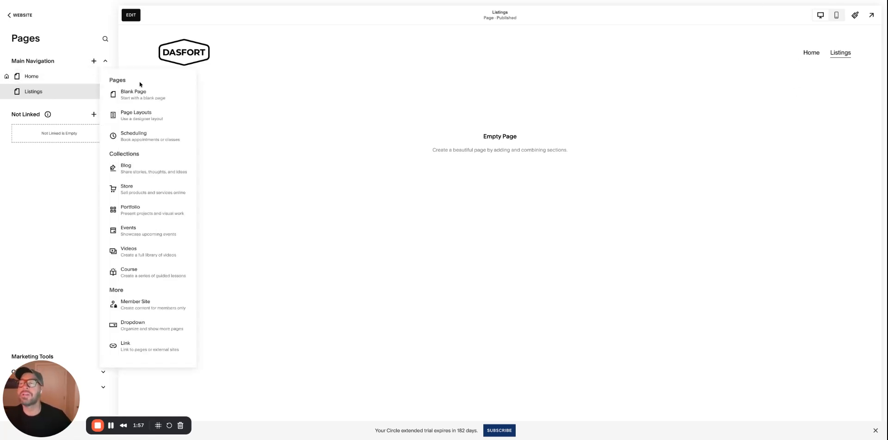
left_click(138, 95)
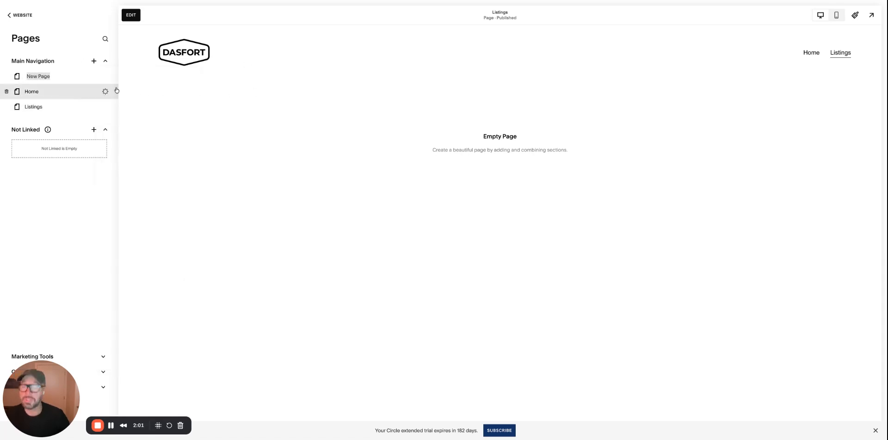
type("About M")
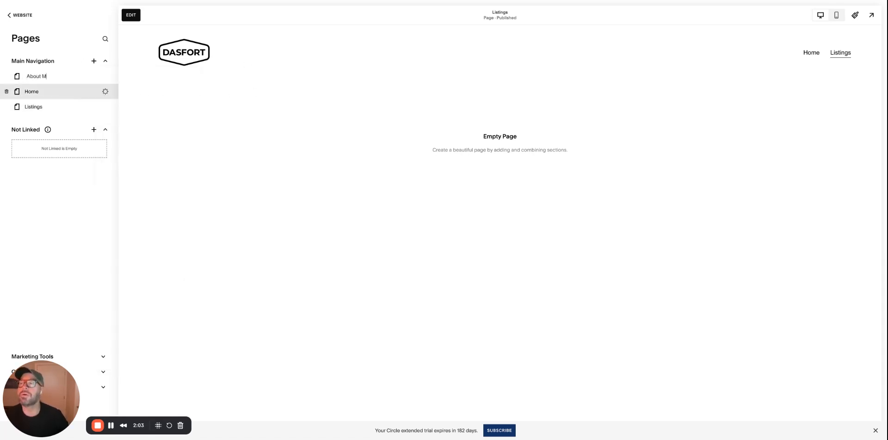
type("e")
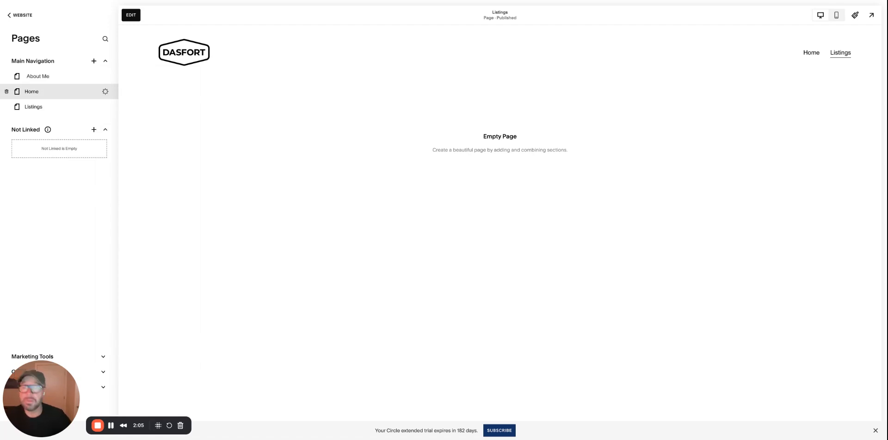
key("Return")
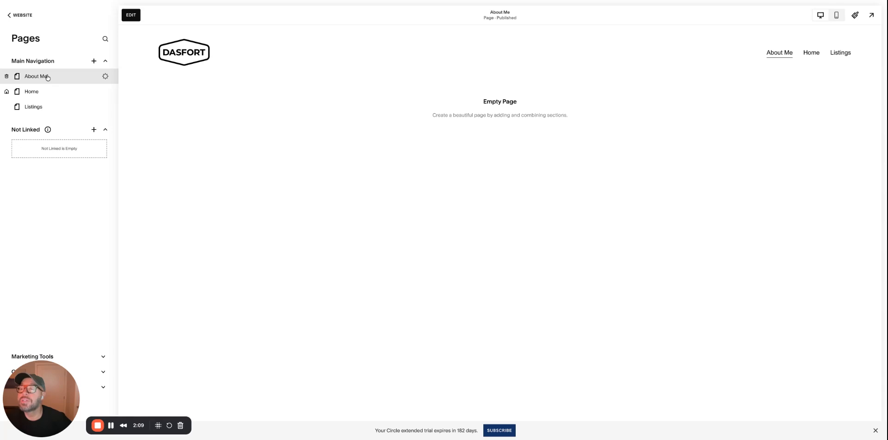
left_click_drag(46, 81, 47, 105)
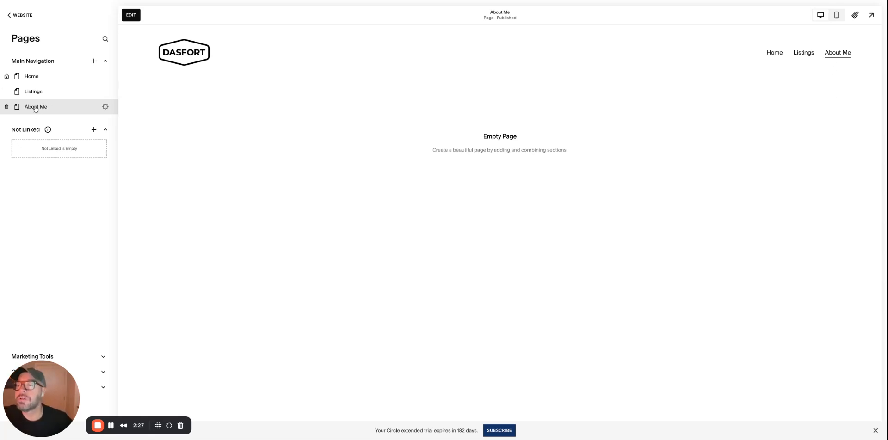
left_click_drag(42, 108, 41, 92)
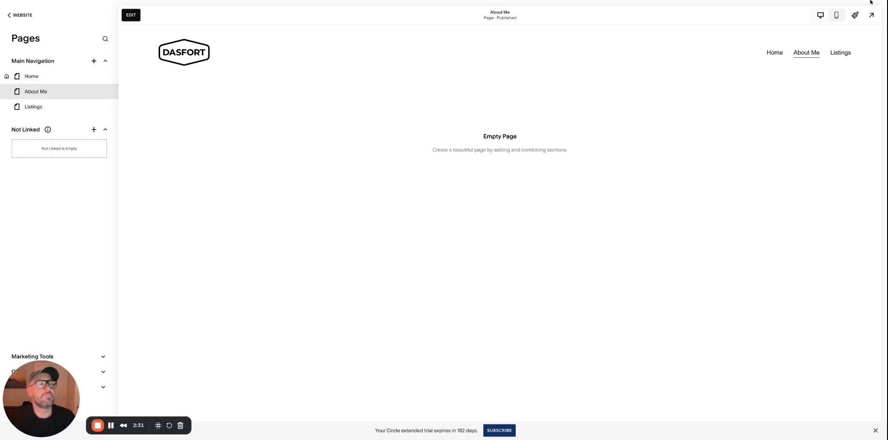
Step: Preview the site menu full screen and delete the Listings page from the main navigation
left_click(871, 15)
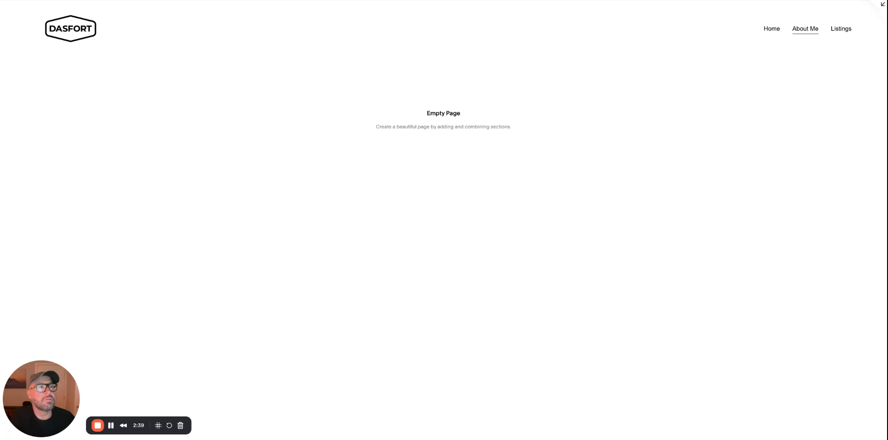
left_click(880, 19)
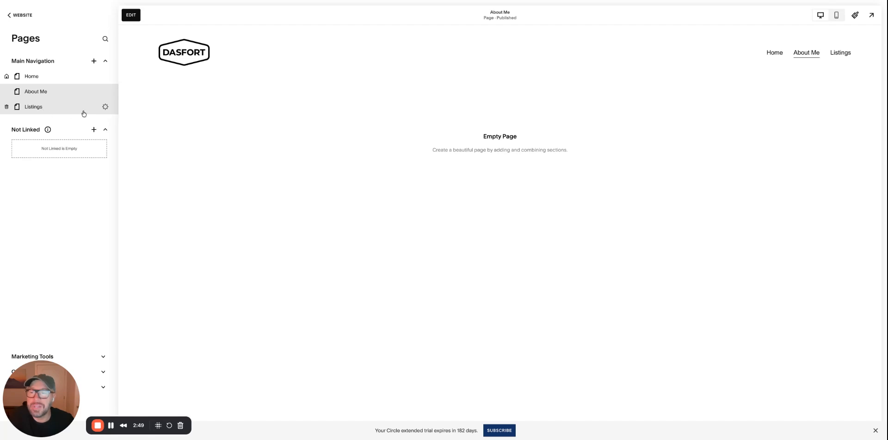
left_click(7, 108)
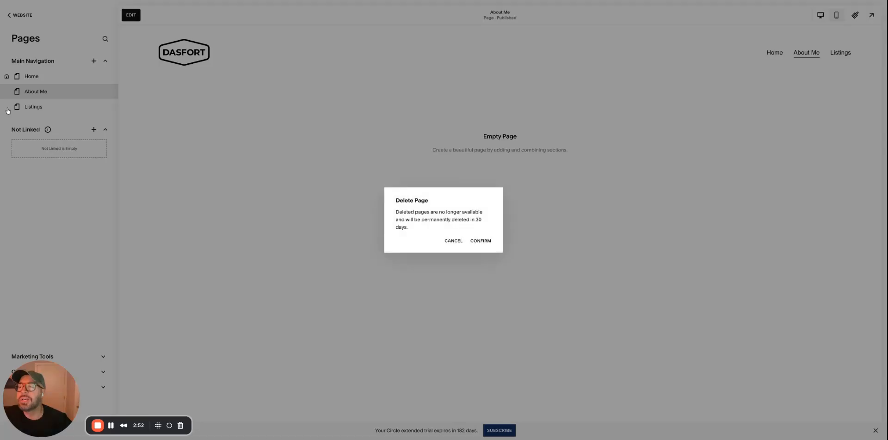
left_click(481, 241)
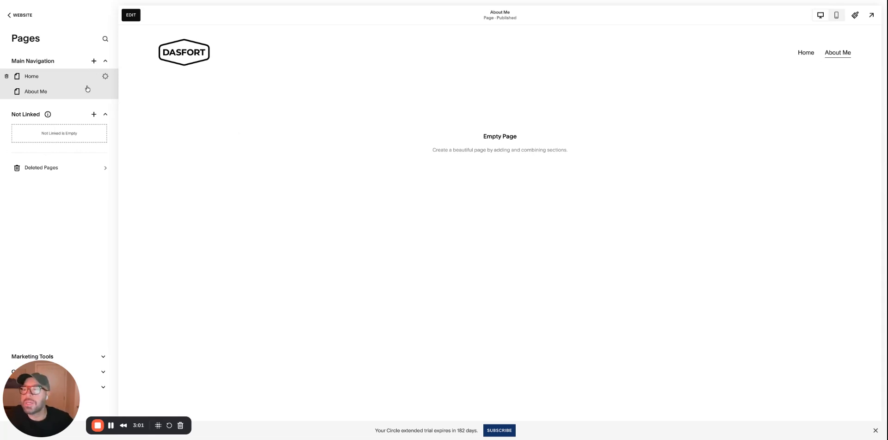
Step: In the About Me page's settings, change both the page title and the navigation title to About Us
left_click(105, 92)
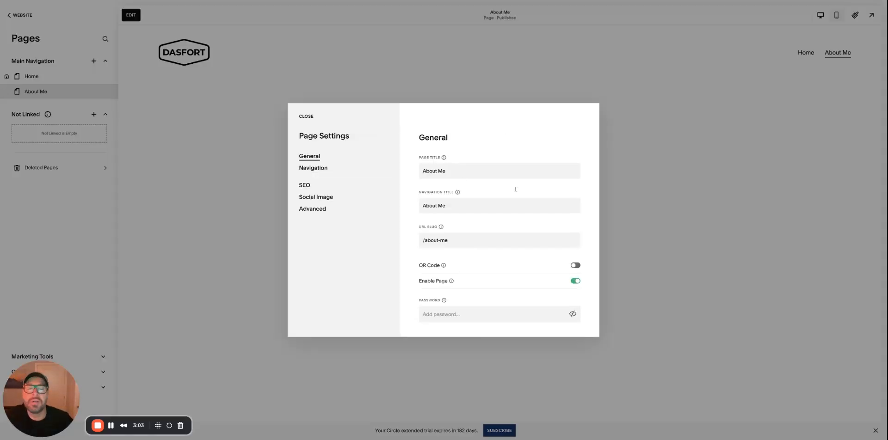
left_click(443, 171)
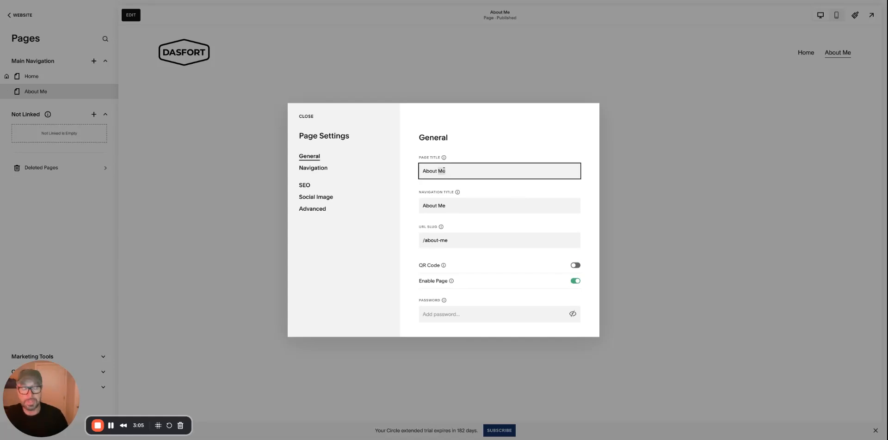
type("Us")
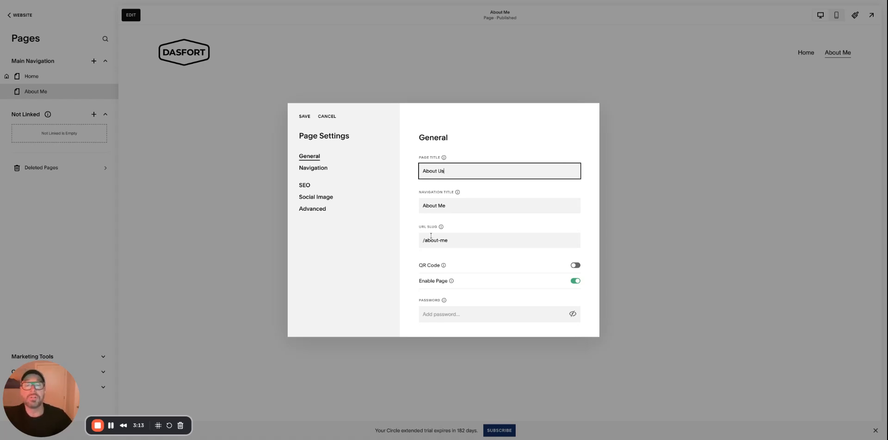
left_click(448, 205)
key("BackSpace")
key("BackSpace")
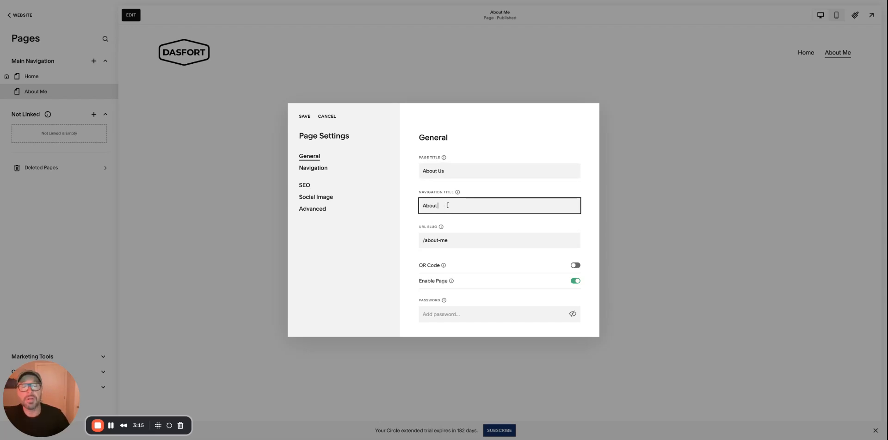
type("Us")
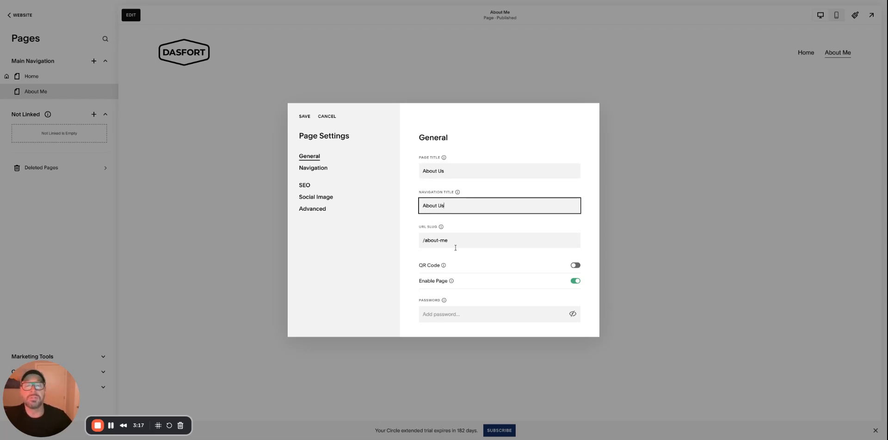
Step: Set the page's URL slug to /about-us and save the page settings
double_click(442, 240)
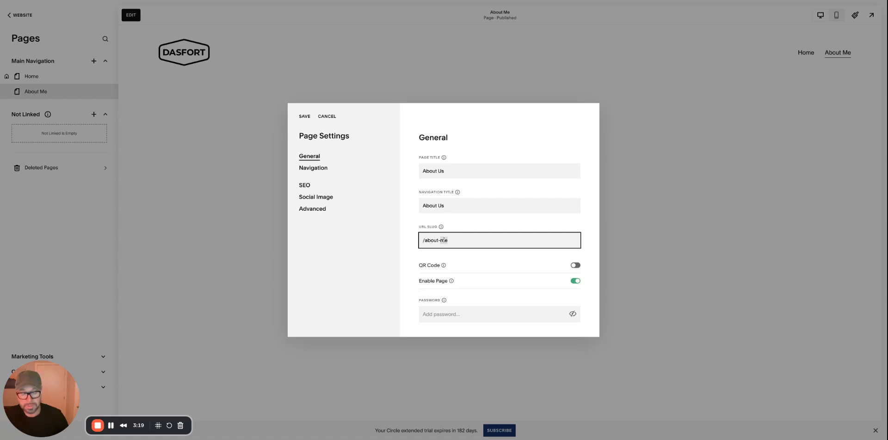
type("us")
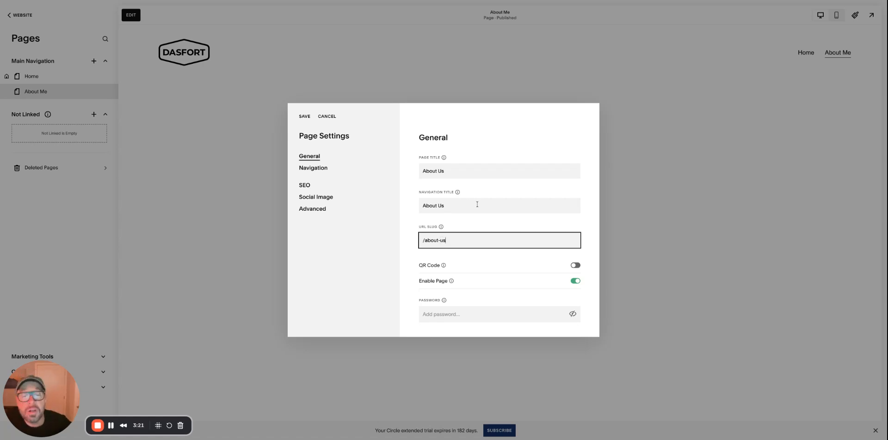
mouse_move(441, 227)
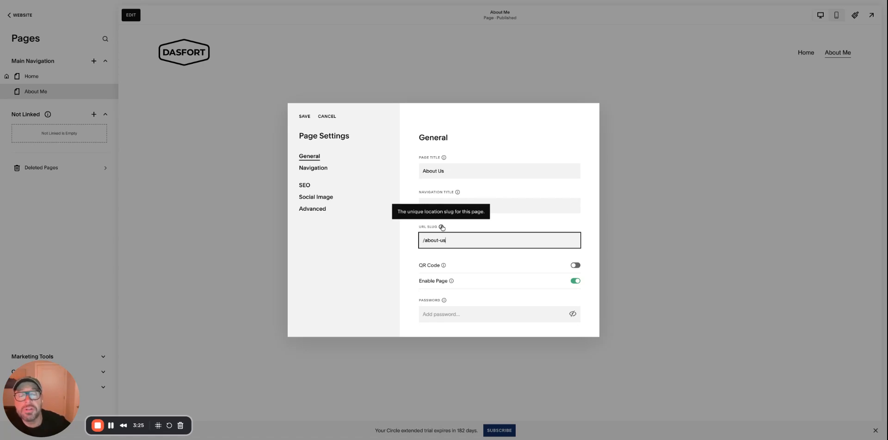
mouse_move(458, 194)
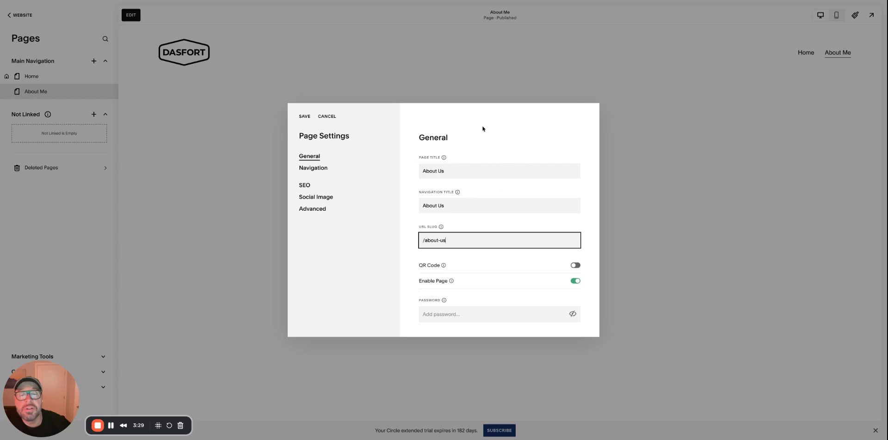
mouse_move(443, 158)
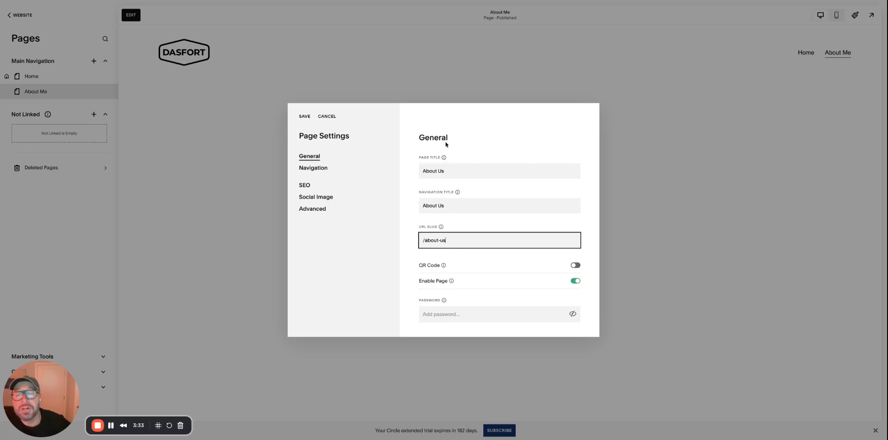
left_click(304, 116)
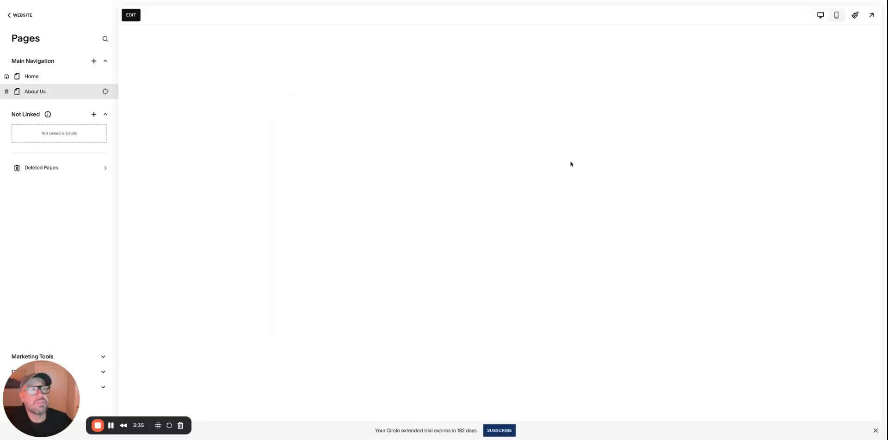
Step: Preview the site full screen and follow the Home link in its navigation before returning to the page list
left_click(871, 14)
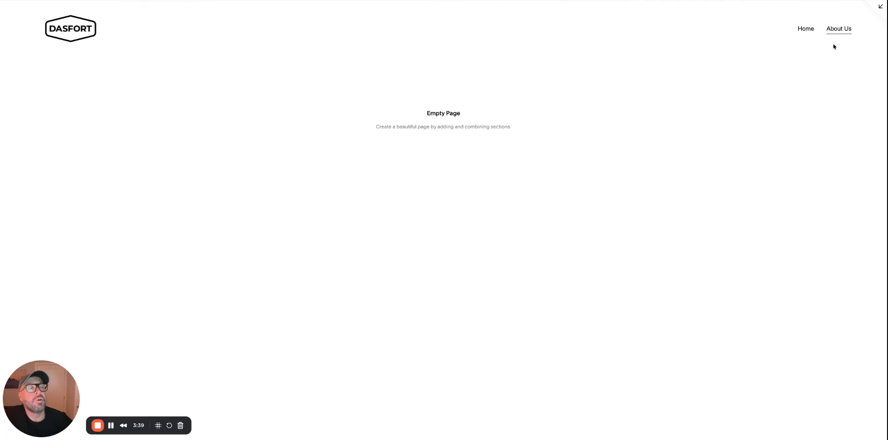
left_click(806, 29)
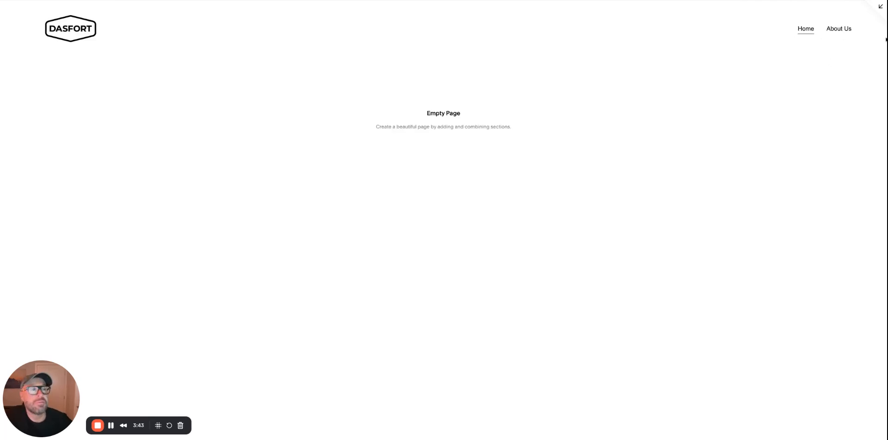
left_click(880, 6)
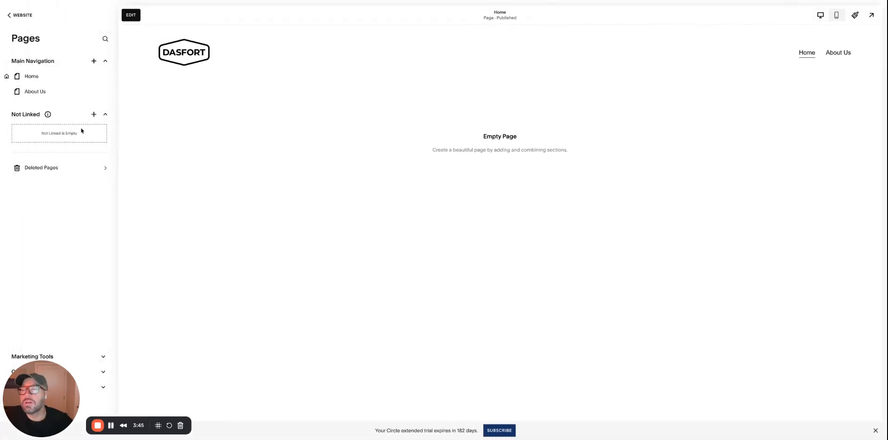
Step: Open the Home page for editing and add a blank section to its content area
left_click(134, 15)
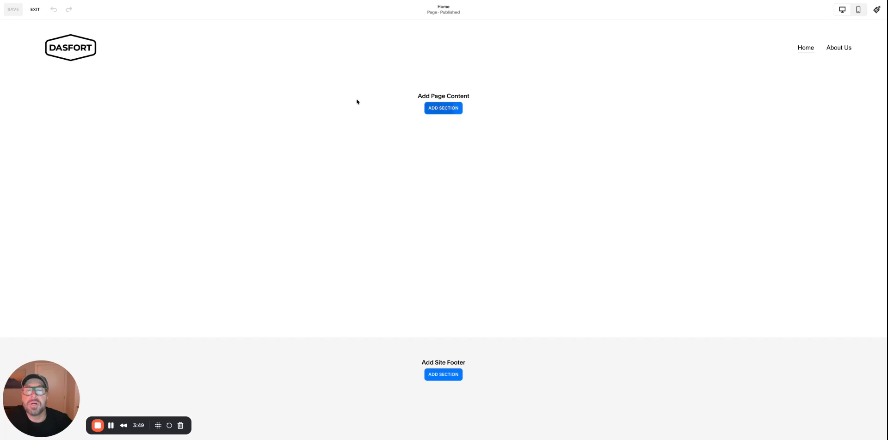
left_click(444, 109)
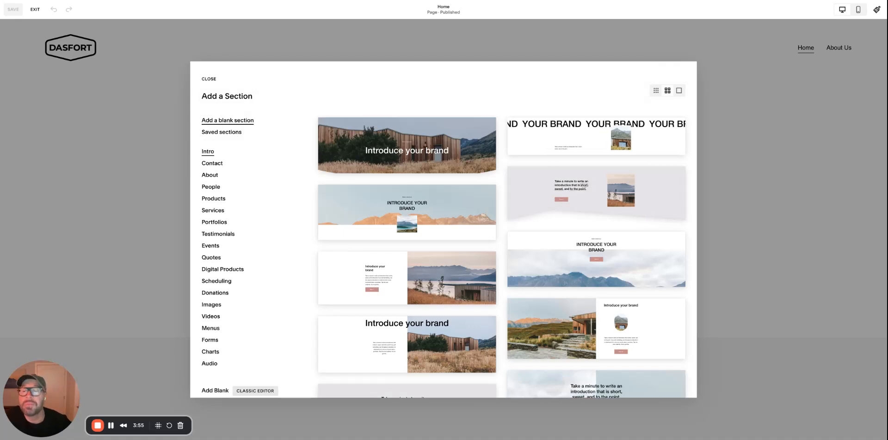
left_click(229, 121)
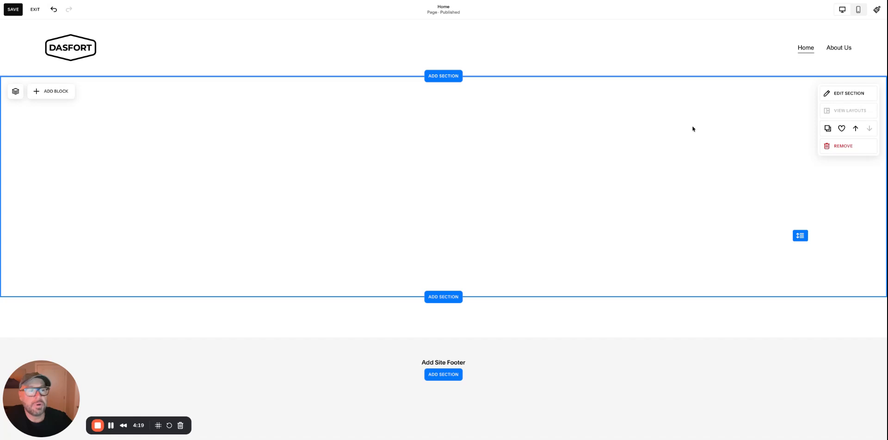
Step: Upload the image DSC07161 copy.jpeg as the background of the blank section
left_click(846, 96)
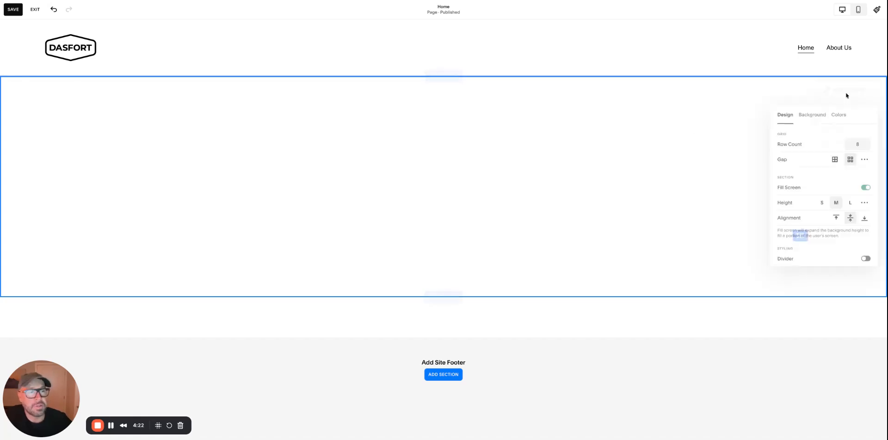
left_click(816, 118)
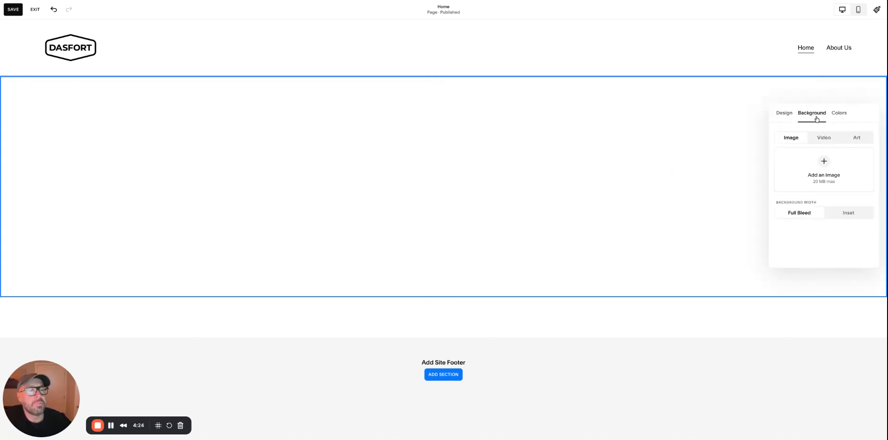
left_click(826, 141)
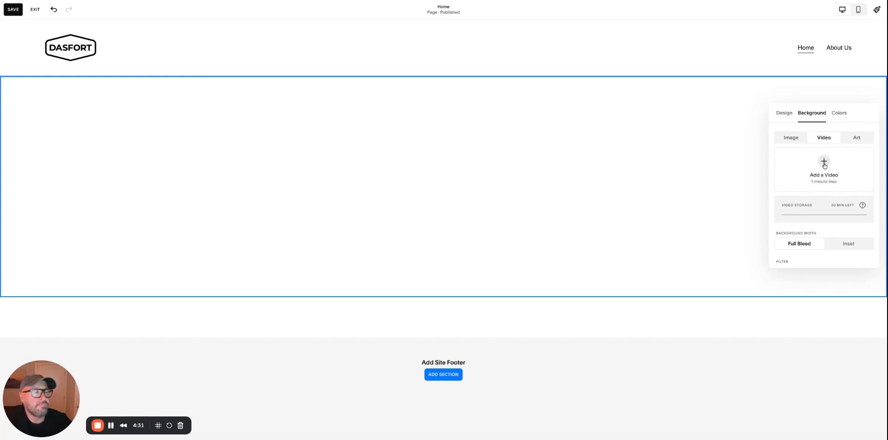
left_click(790, 138)
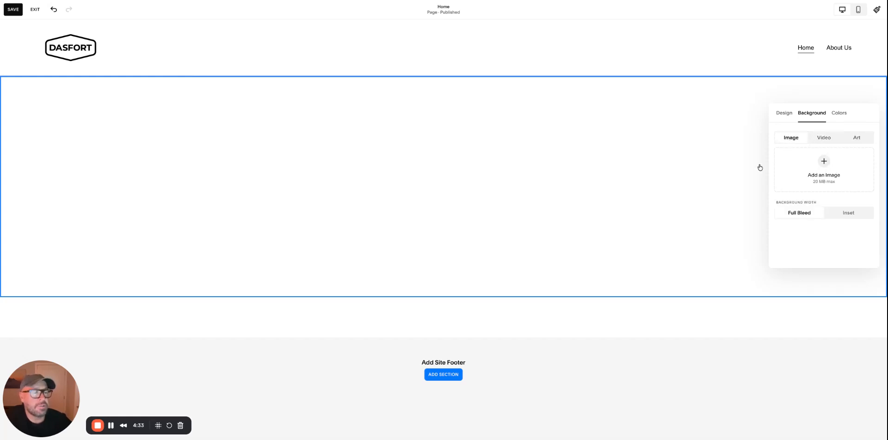
left_click(822, 162)
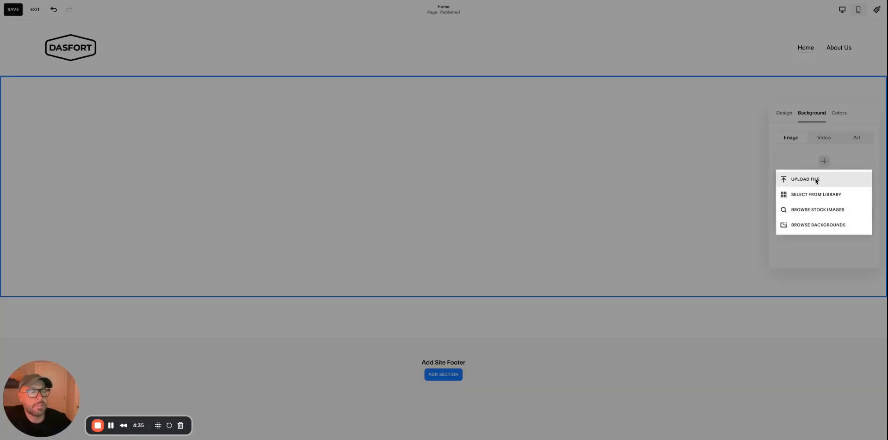
left_click(815, 180)
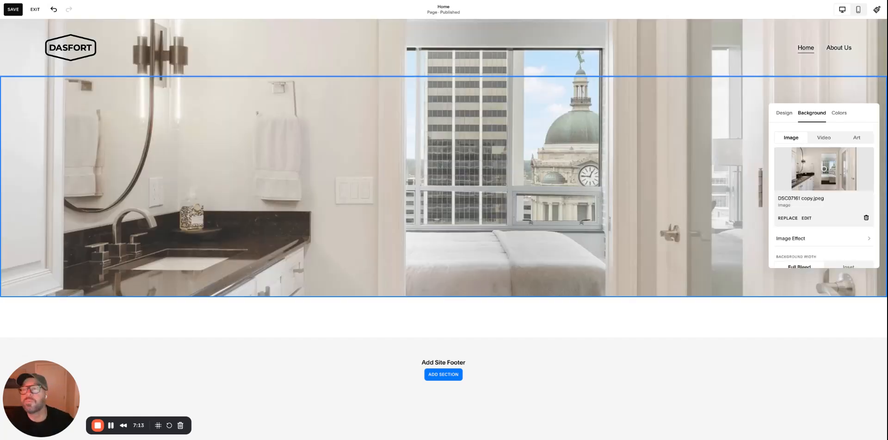
Step: Set the section's background width to Inset and reduce the image's overlay opacity to 0%
scroll(692, 225, "down", 1)
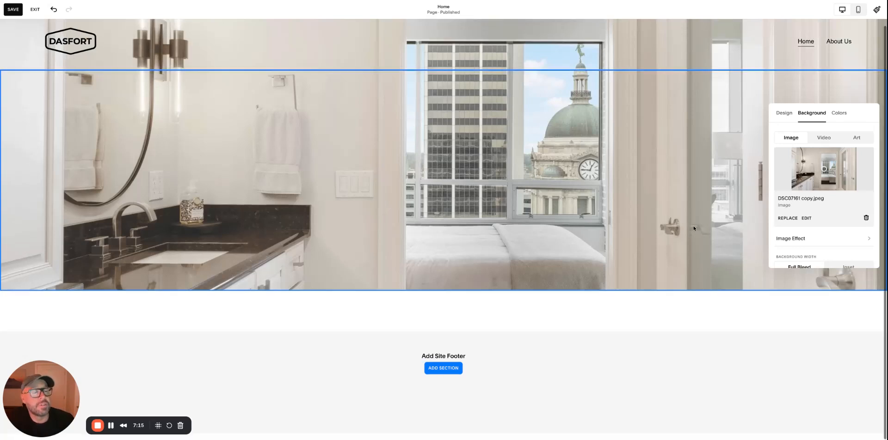
scroll(847, 241, "down", 2)
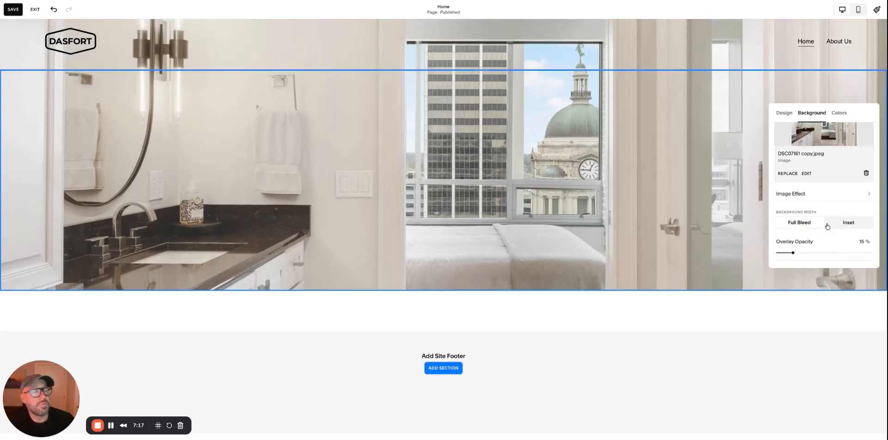
left_click(846, 223)
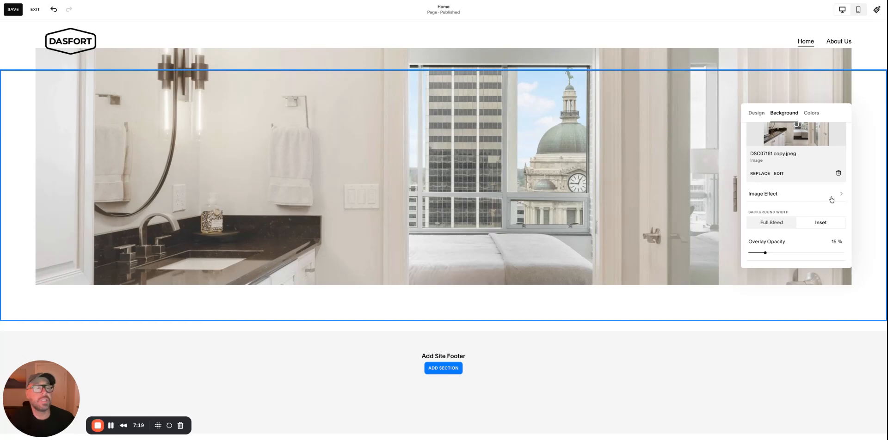
left_click_drag(765, 253, 750, 252)
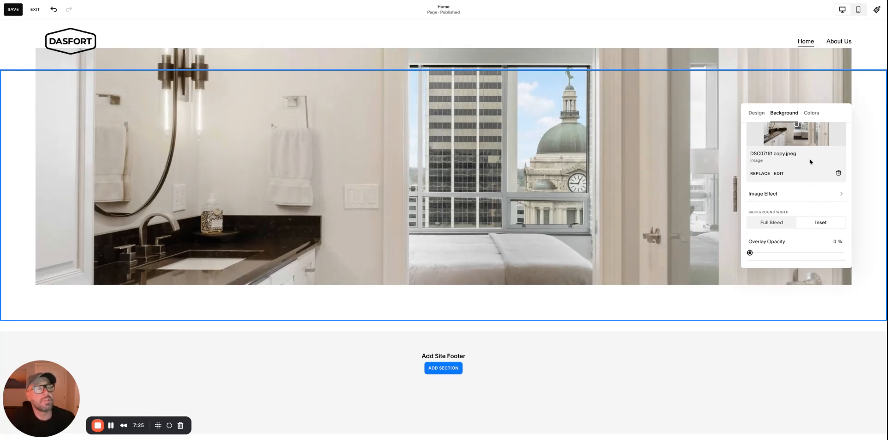
scroll(796, 185, "up", 2)
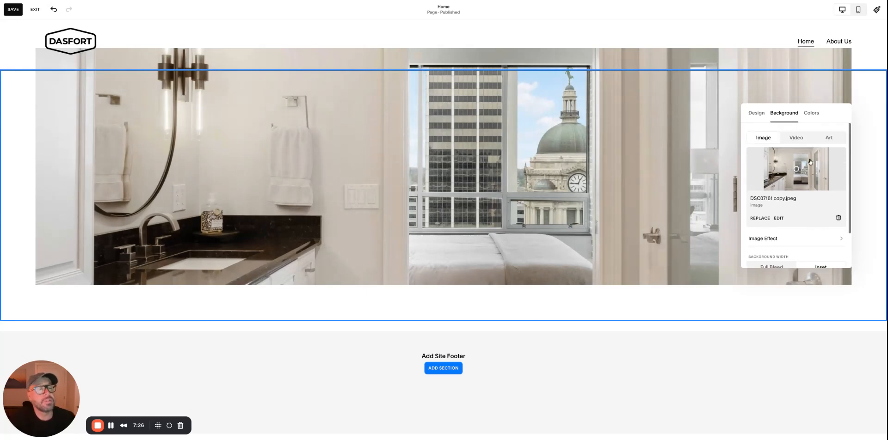
left_click(633, 118)
Step: In the section's design settings, set the height to S with Fill Screen turned on
left_click(841, 89)
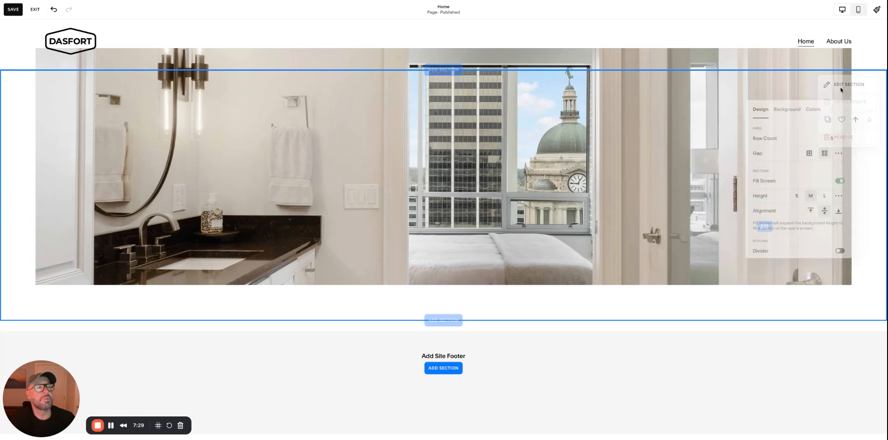
left_click(795, 197)
left_click(809, 170)
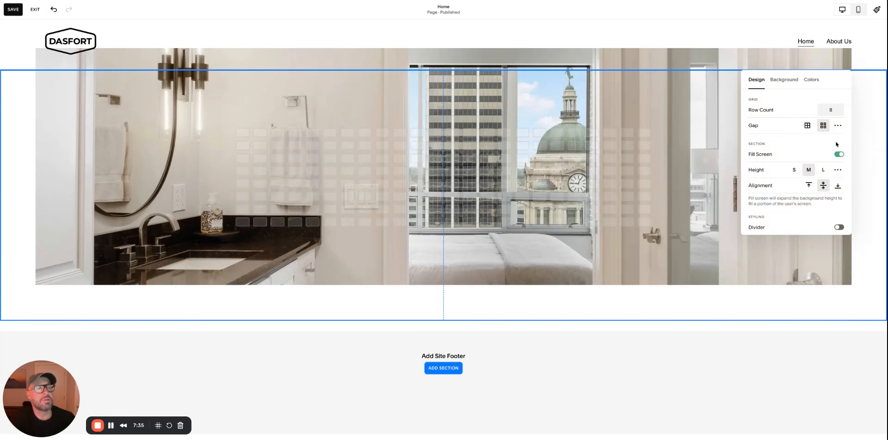
left_click(840, 154)
left_click(840, 155)
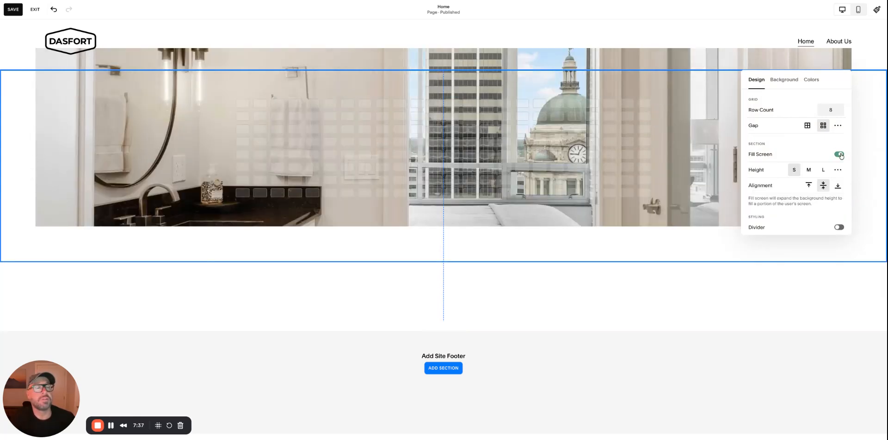
scroll(806, 212, "down", 2)
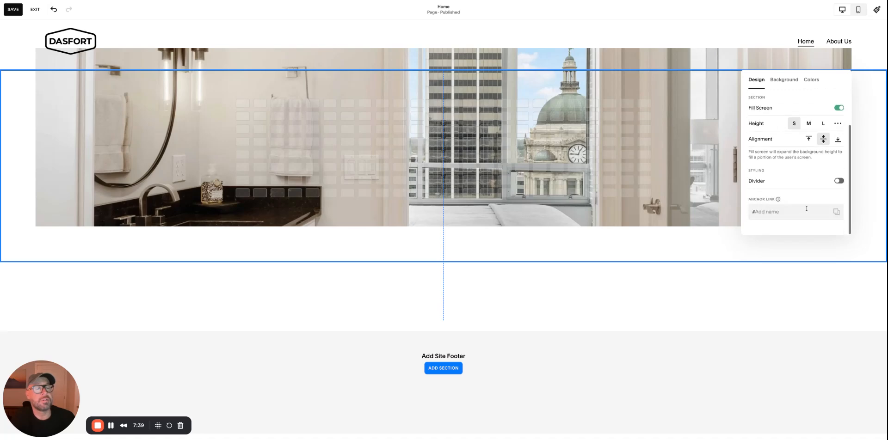
scroll(791, 123, "up", 2)
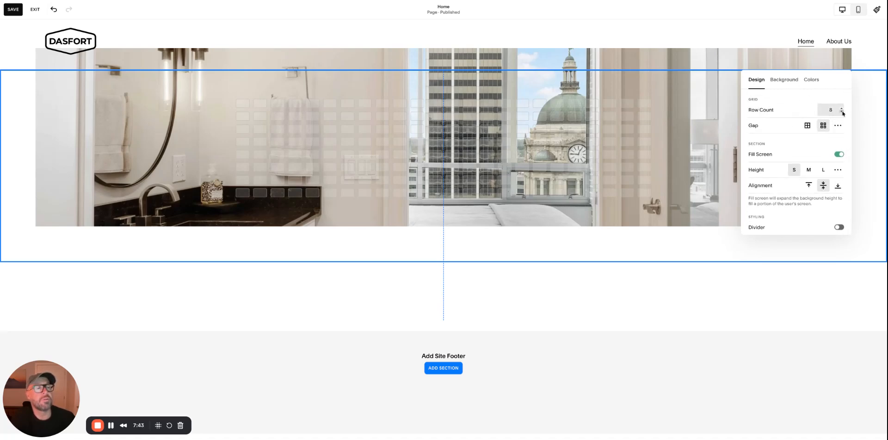
Step: Set the section grid's row count to 15
left_click(842, 112)
left_click(842, 112)
left_click(842, 112)
left_click(842, 111)
left_click(842, 109)
left_click(842, 109)
left_click(842, 108)
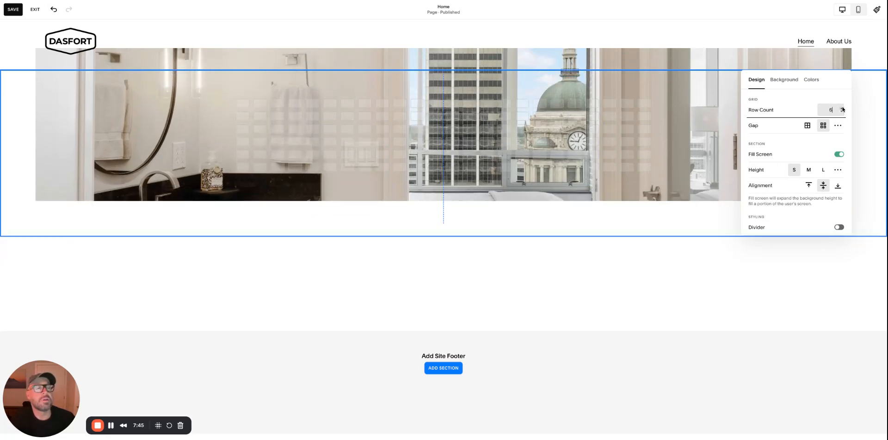
left_click(842, 109)
left_click(842, 109)
left_click(842, 108)
left_click(842, 109)
left_click(842, 109)
left_click(842, 108)
left_click(842, 108)
left_click(842, 109)
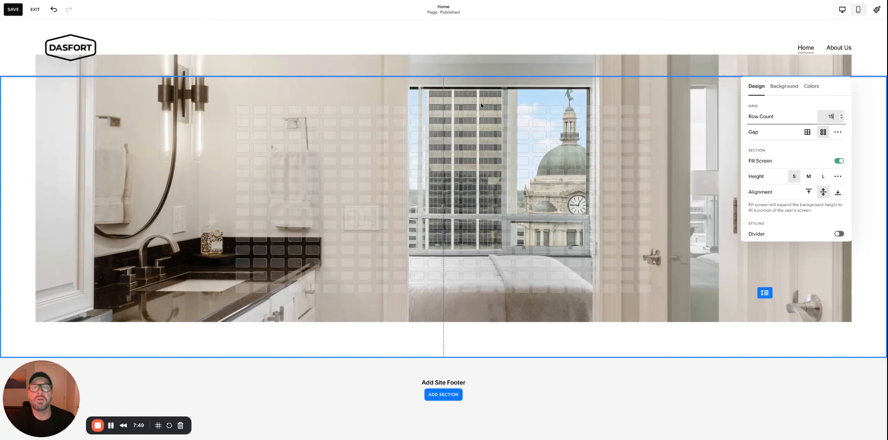
Step: Set the section's background width to Full Bleed, save the changes and leave the Home page editor
left_click(784, 86)
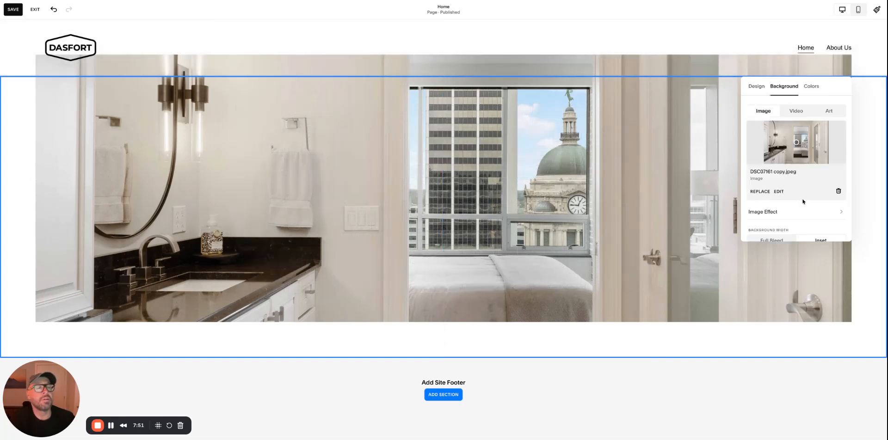
scroll(792, 188, "down", 2)
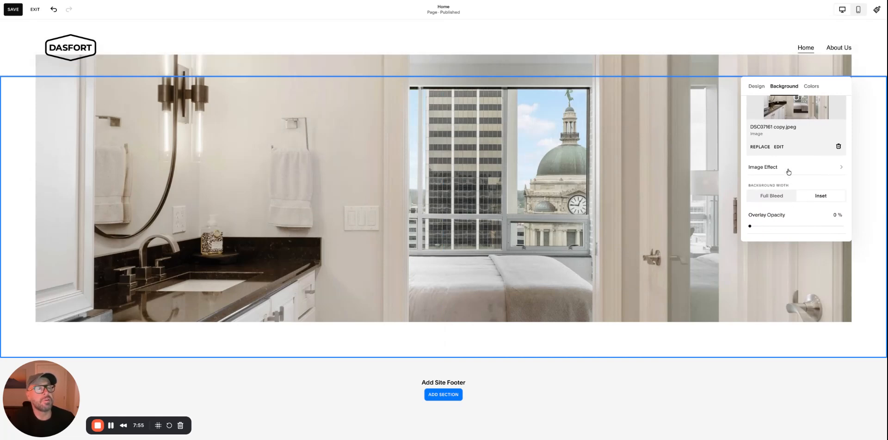
left_click(774, 198)
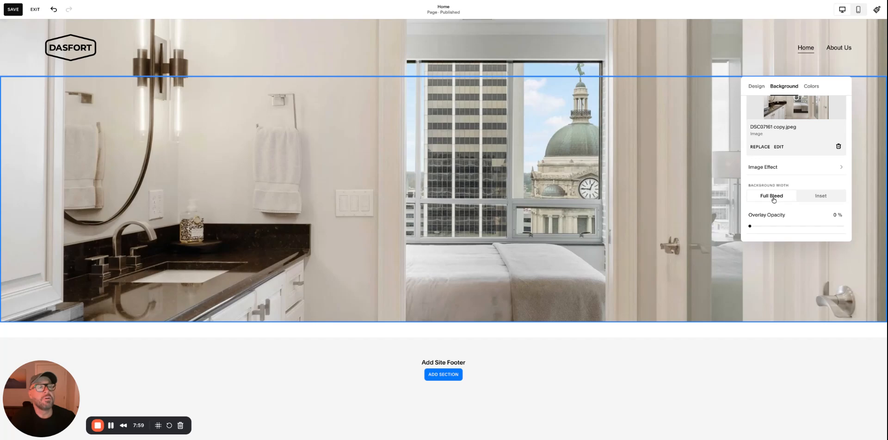
left_click(511, 46)
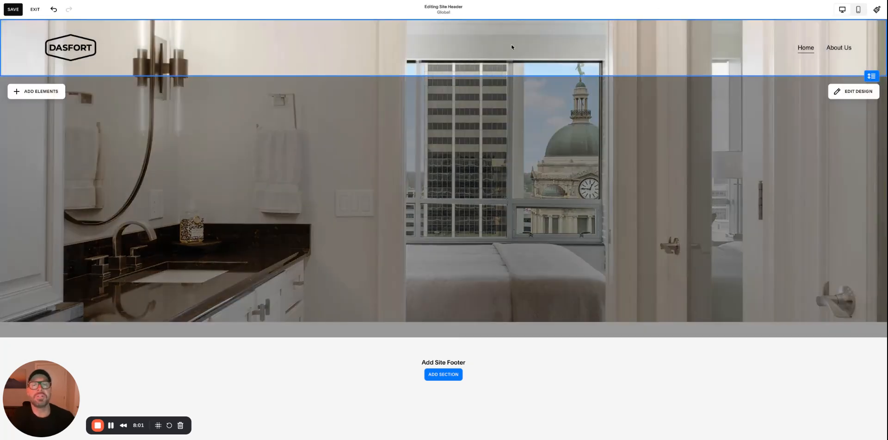
left_click(16, 14)
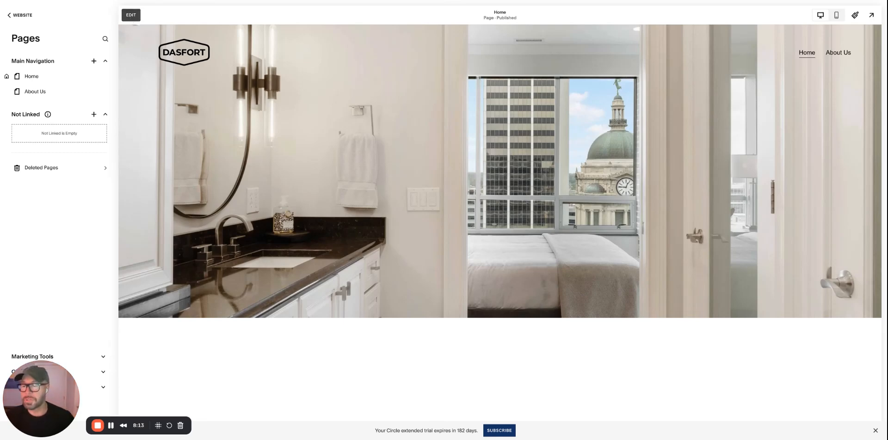
Step: Open the site header's design settings from the Home page editor and turn on Fixed position with the Scroll Back style
left_click(131, 14)
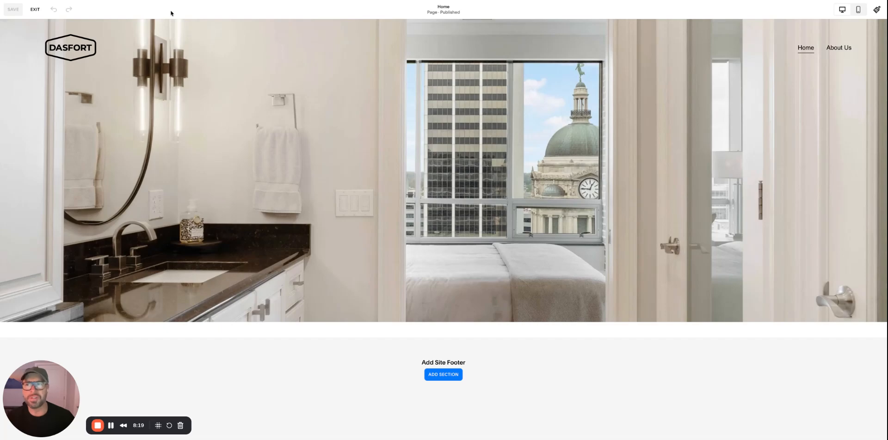
mouse_move(452, 48)
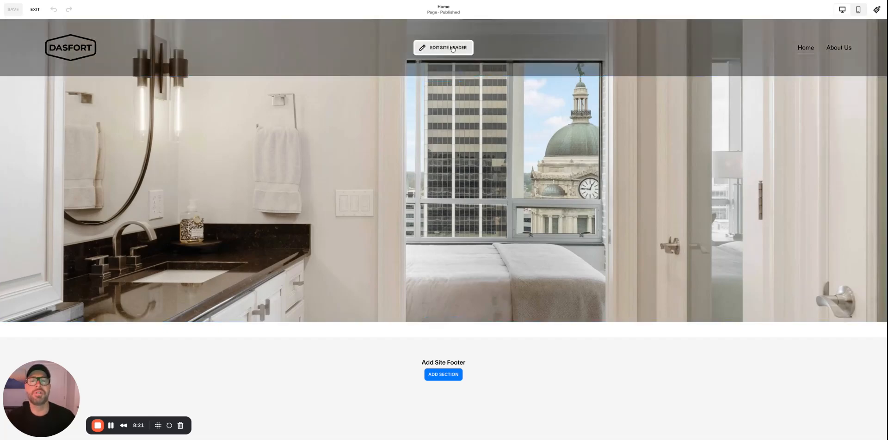
left_click(451, 47)
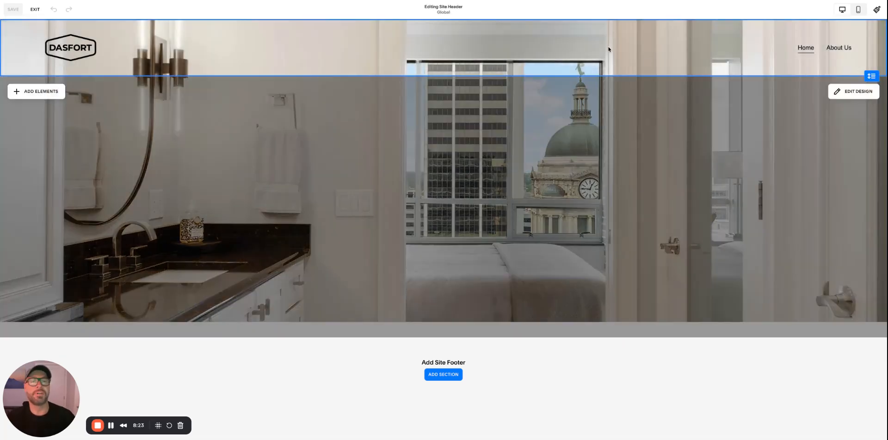
left_click(869, 91)
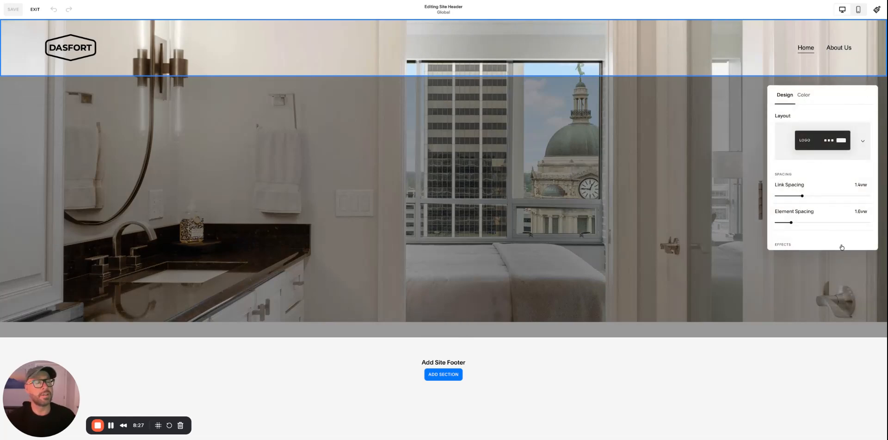
scroll(837, 217, "down", 3)
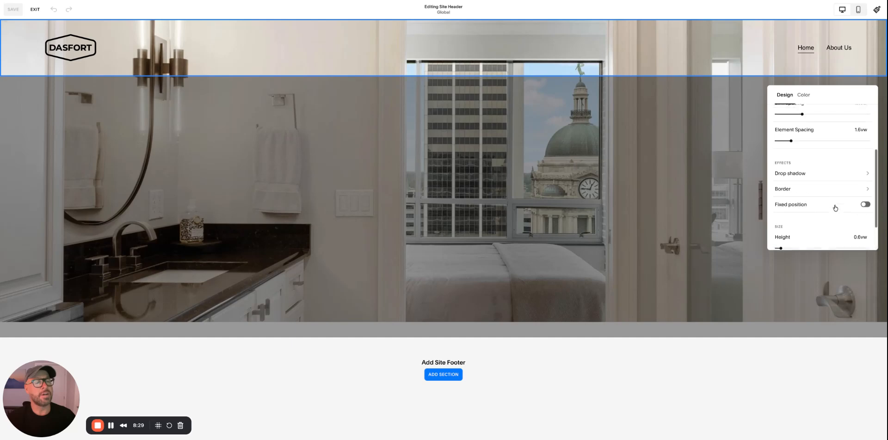
scroll(835, 208, "up", 4)
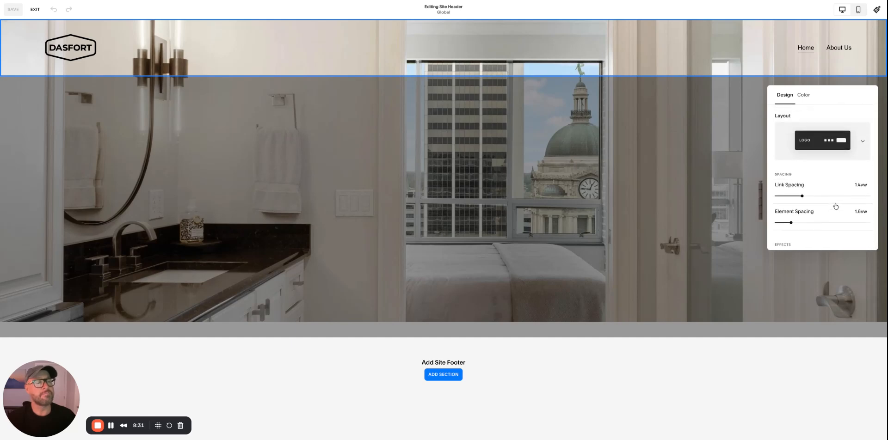
scroll(836, 206, "down", 4)
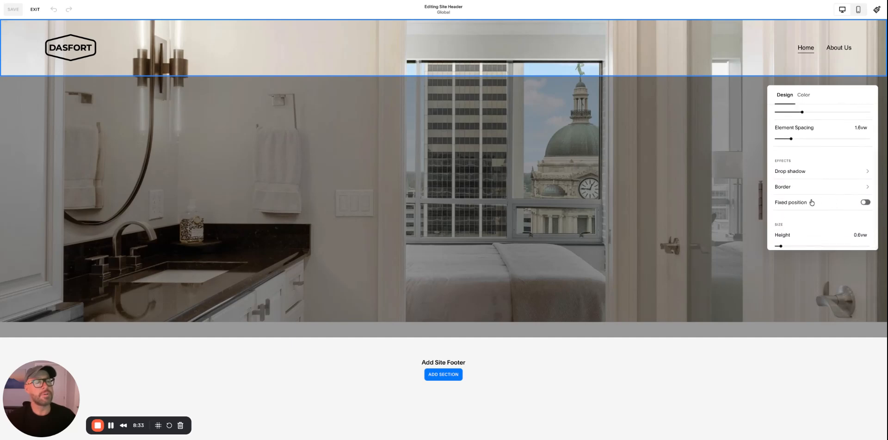
left_click(865, 202)
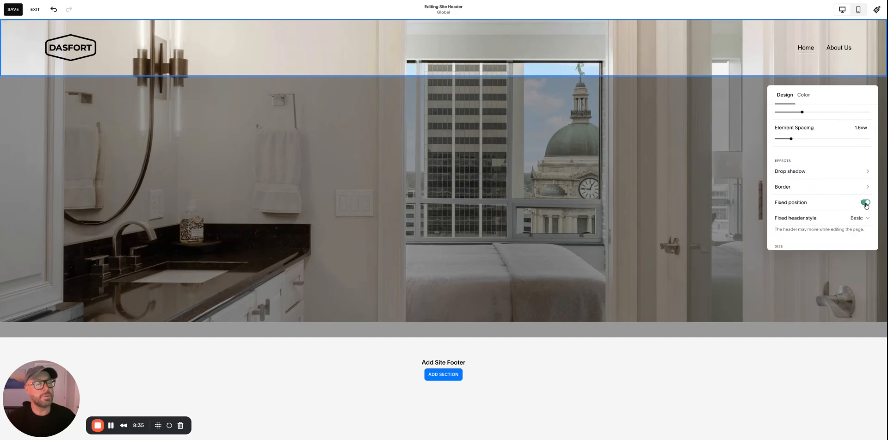
left_click(865, 218)
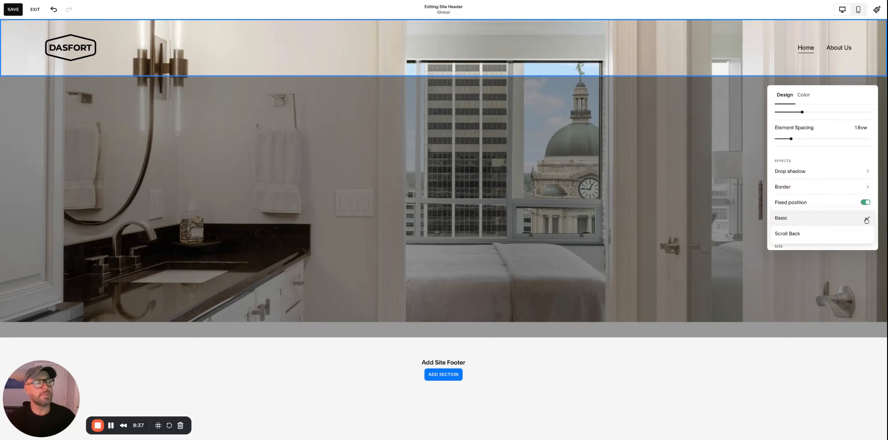
left_click(826, 234)
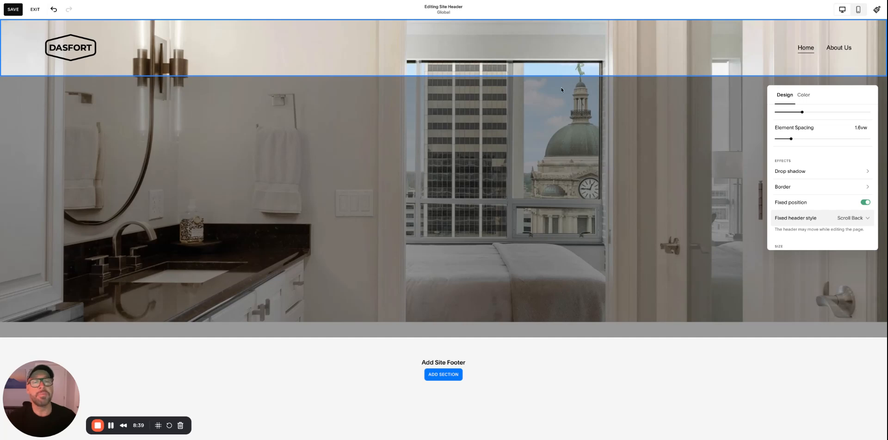
Step: Set the header's height to 0.1vw, try the Inset width and return it to Full
scroll(801, 187, "up", 2)
scroll(807, 186, "down", 5)
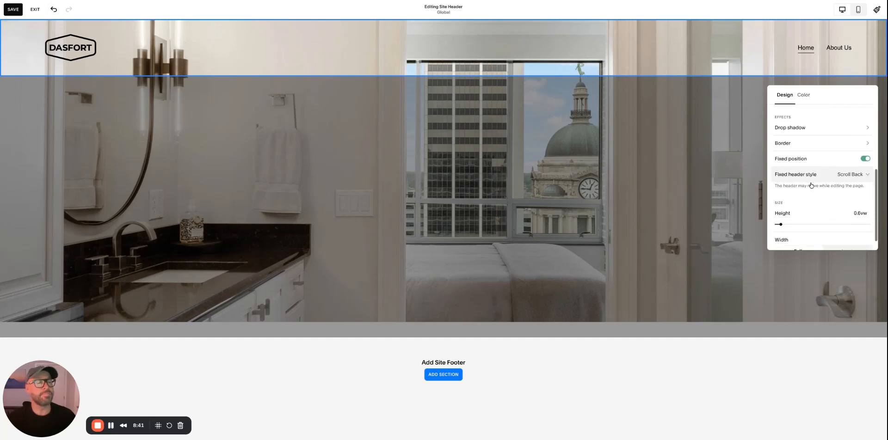
left_click_drag(781, 208, 759, 208)
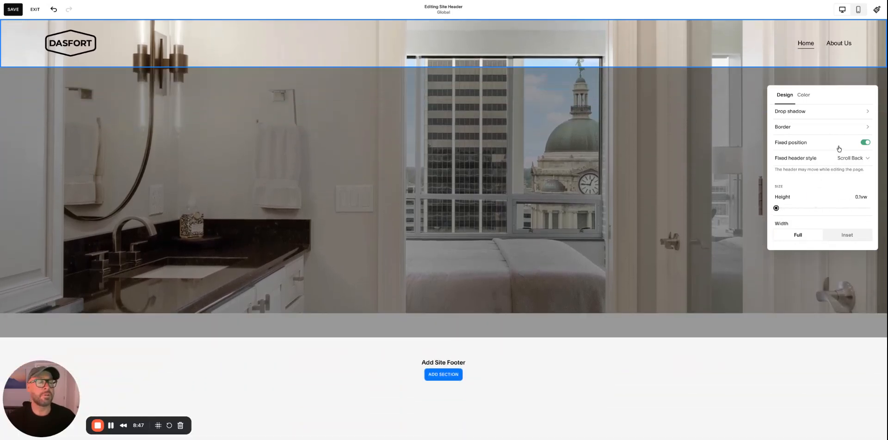
left_click(849, 235)
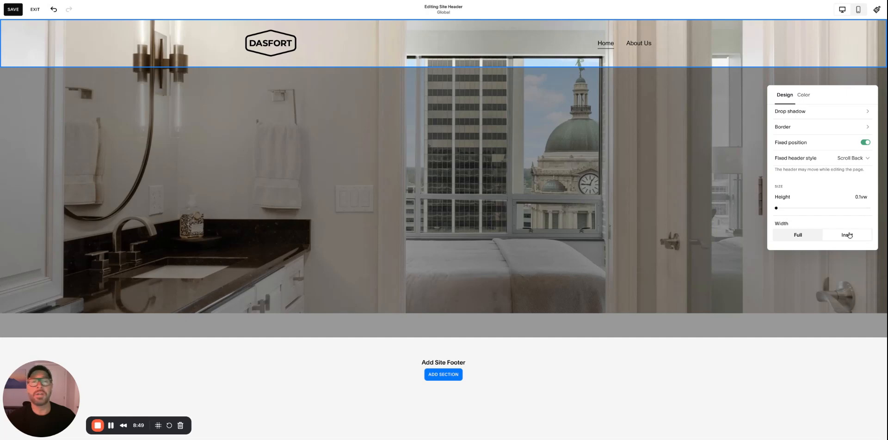
left_click(808, 235)
Step: Set the site header's color style to Solid
scroll(821, 169, "up", 5)
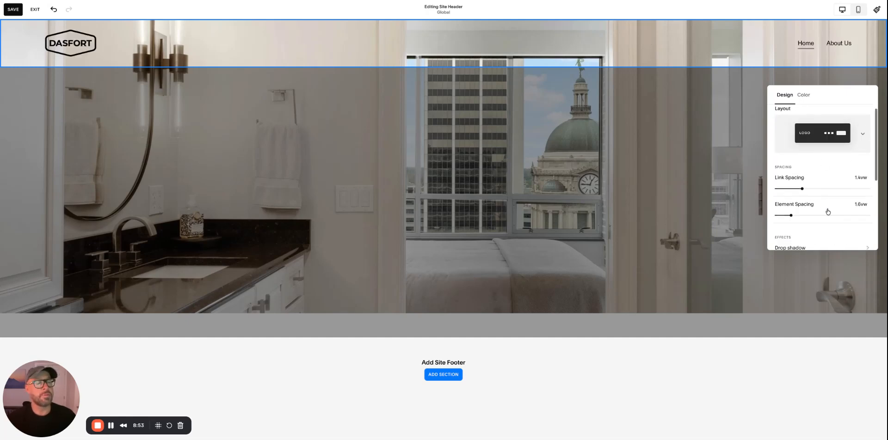
scroll(810, 204, "down", 3)
scroll(826, 211, "down", 2)
scroll(825, 211, "up", 5)
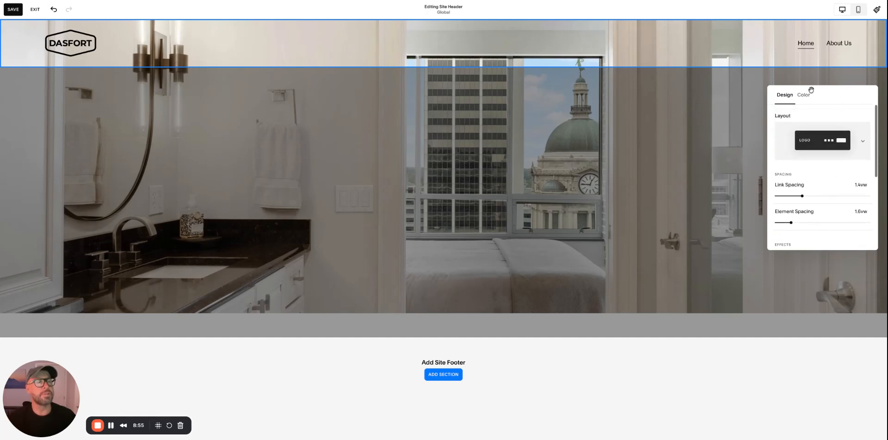
left_click(804, 95)
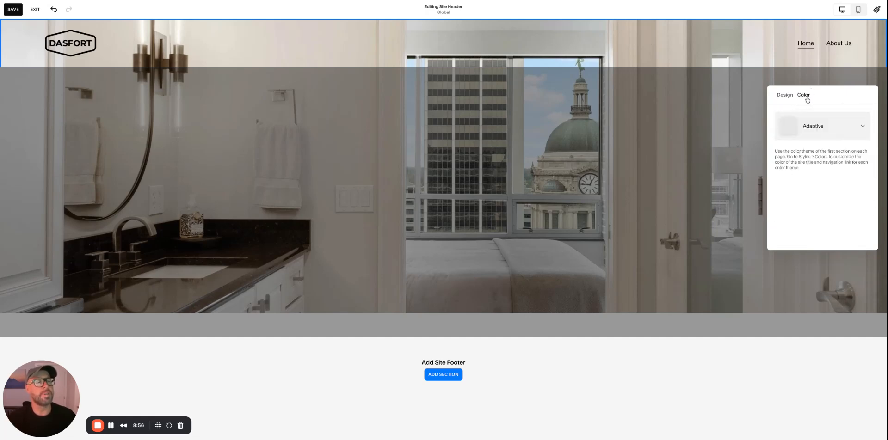
left_click(862, 126)
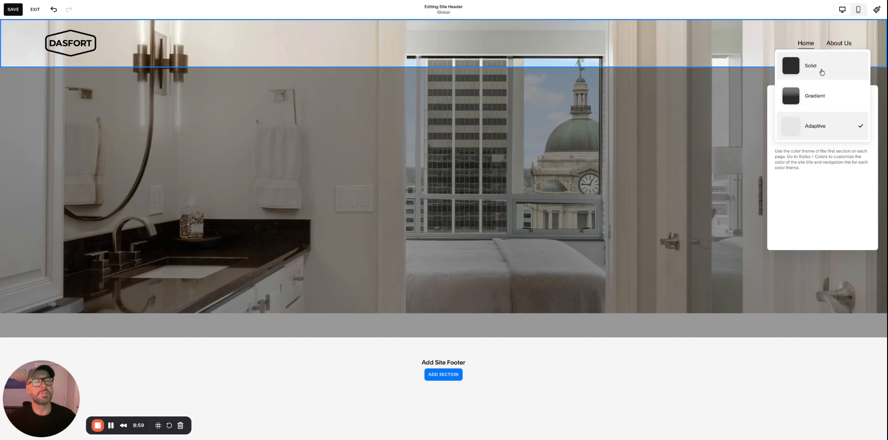
left_click(821, 72)
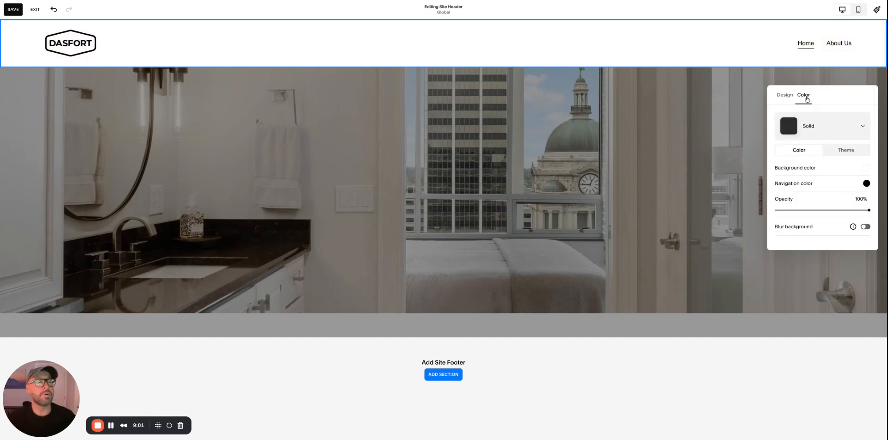
Step: Set the header's element spacing to 1.8vw and link spacing to 1.7vw, save the changes and leave the editor
left_click(785, 95)
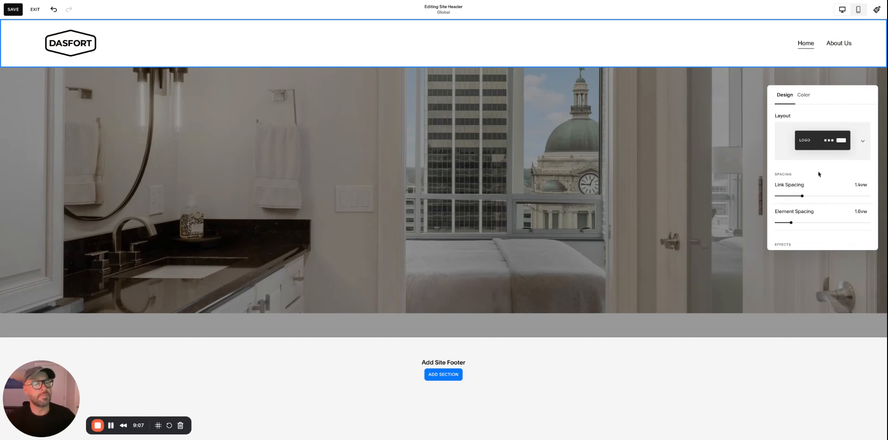
scroll(829, 176, "down", 3)
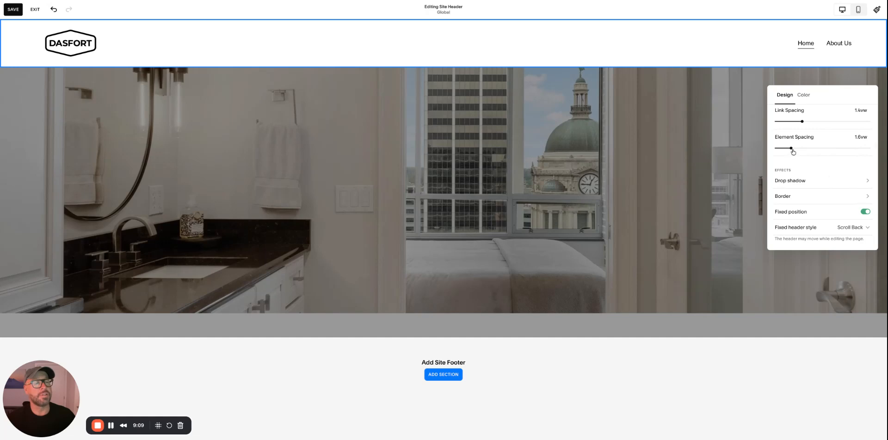
mouse_move(791, 148)
left_mouse_down()
mouse_move(779, 148)
mouse_move(792, 148)
left_mouse_up()
scroll(823, 154, "up", 3)
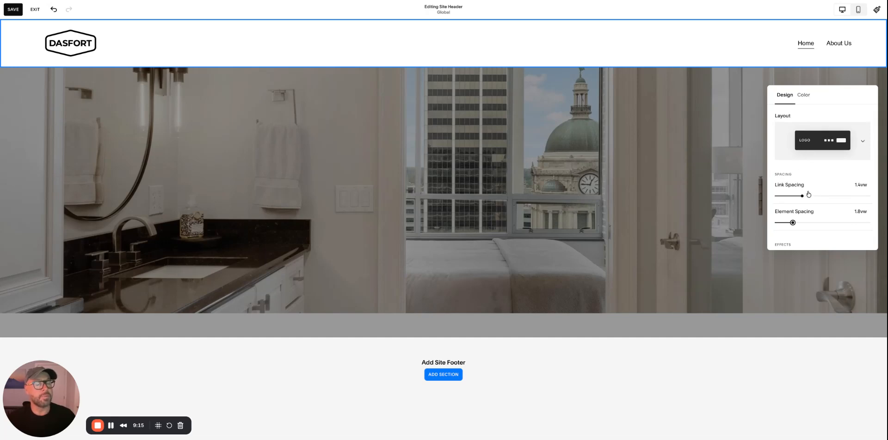
mouse_move(803, 196)
left_mouse_down()
mouse_move(789, 196)
mouse_move(856, 196)
mouse_move(788, 196)
mouse_move(858, 196)
mouse_move(797, 196)
mouse_move(824, 196)
mouse_move(807, 196)
left_mouse_up()
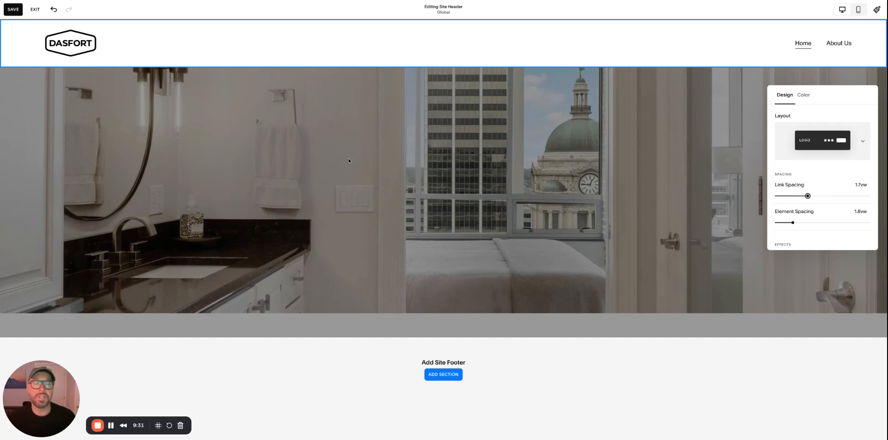
left_click(13, 10)
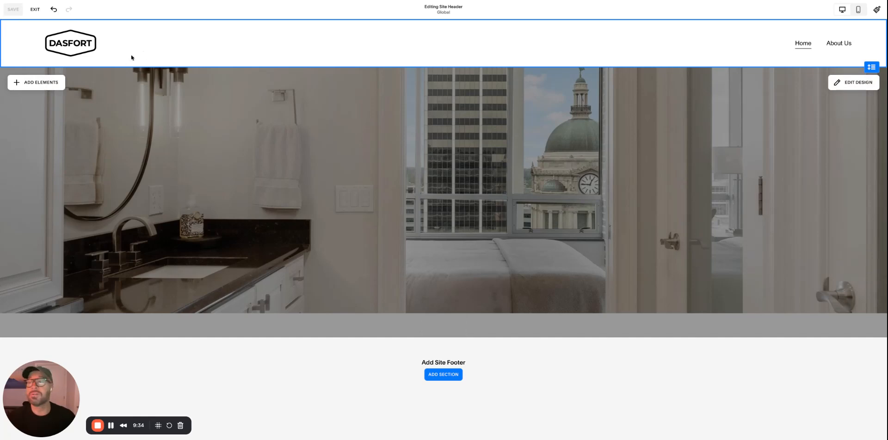
left_click(35, 9)
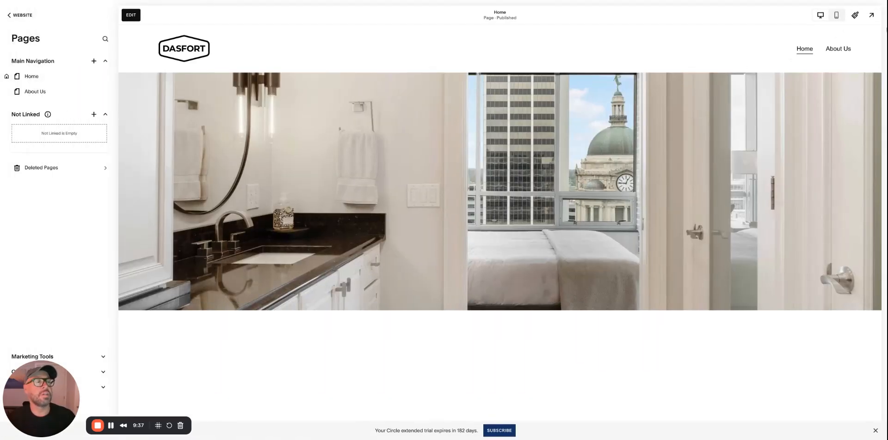
Step: Preview the site in full view, switching to the About Us page and back to Home, and close the preview
left_click(871, 15)
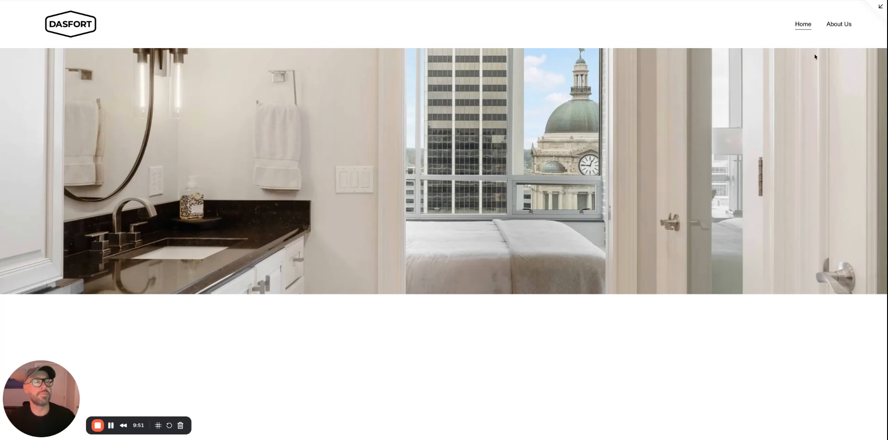
left_click(838, 24)
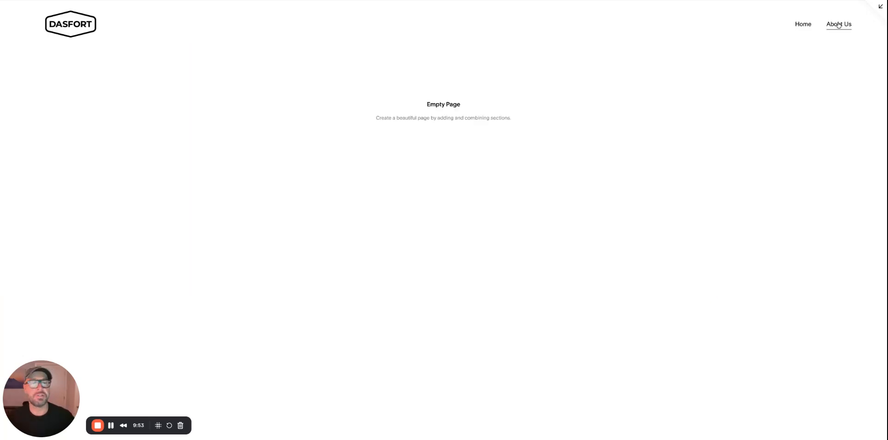
left_click(810, 27)
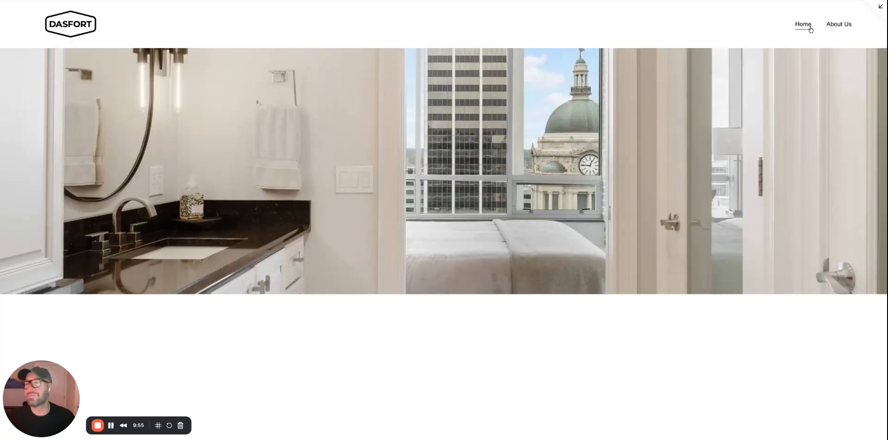
left_click(880, 6)
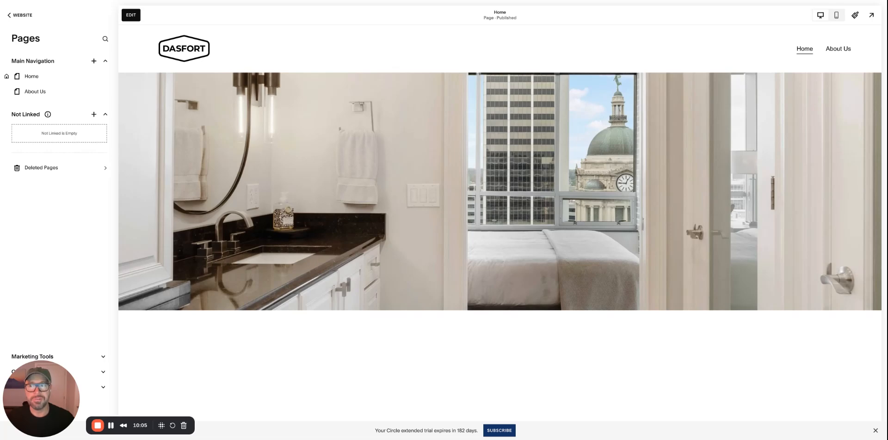
Step: Add a Blog page to the Main Navigation using the single-column layout with images beside the post titles
left_click(93, 61)
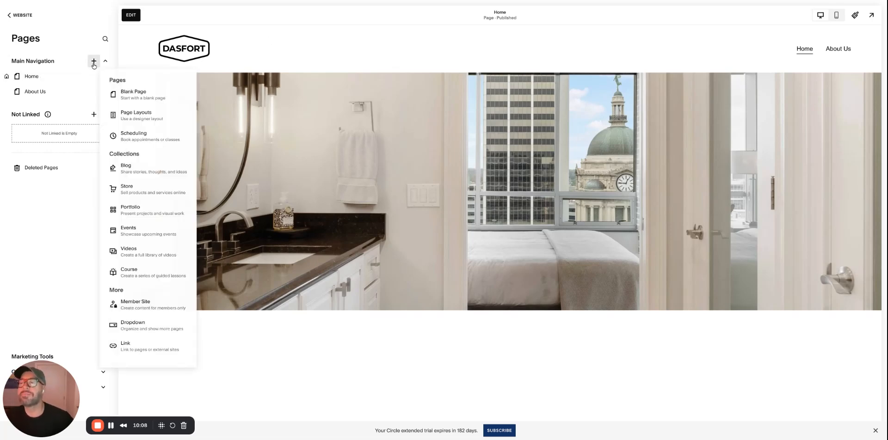
left_click(134, 173)
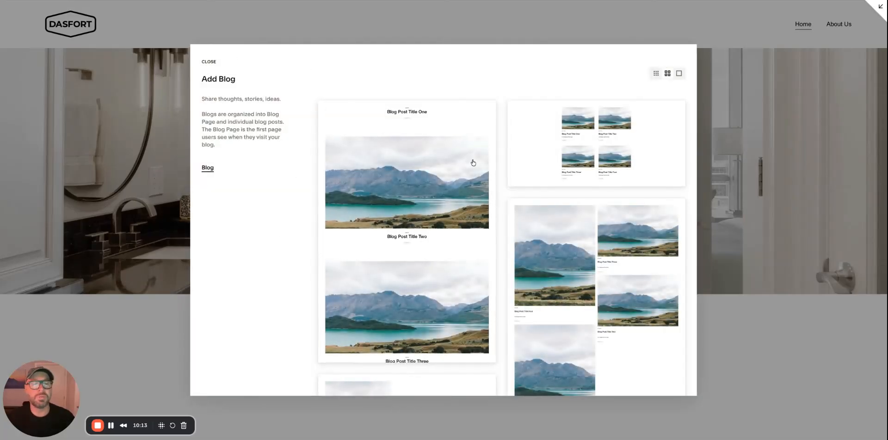
scroll(506, 157, "down", 5)
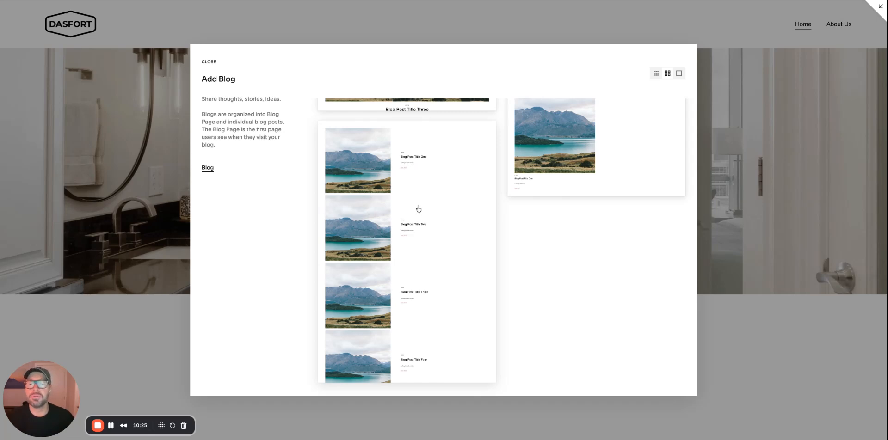
scroll(612, 208, "up", 5)
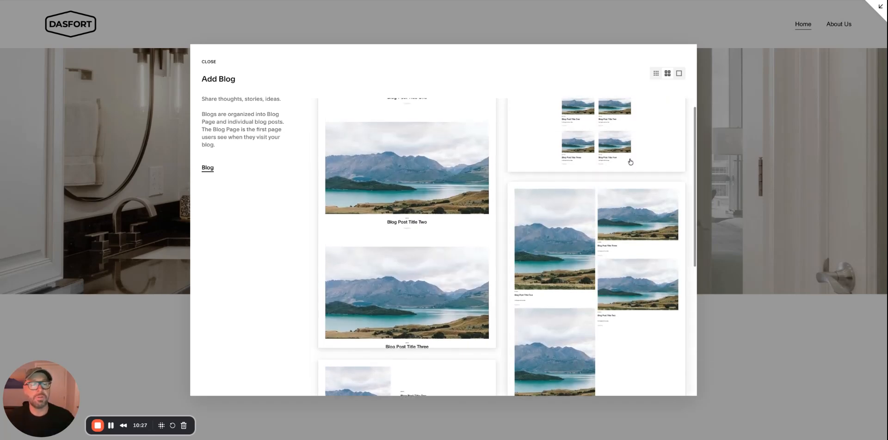
scroll(601, 265, "up", 1)
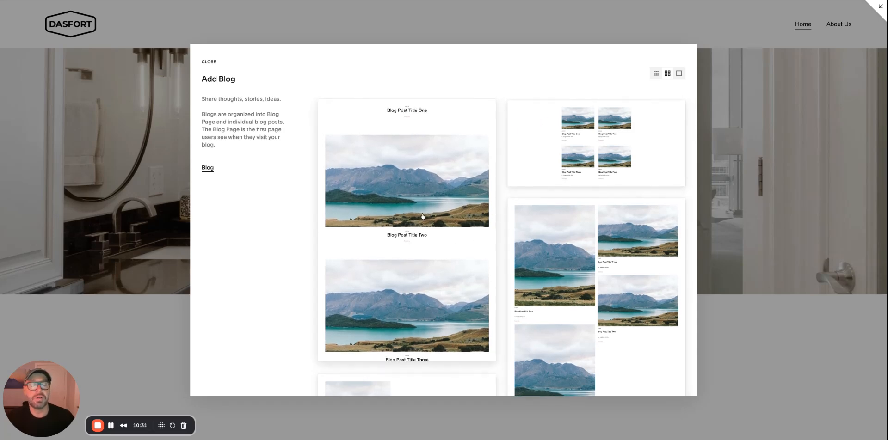
scroll(400, 216, "down", 5)
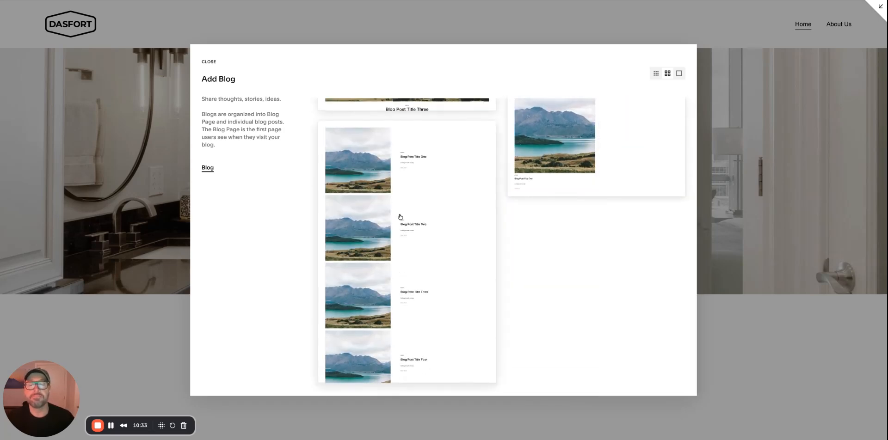
left_click(437, 165)
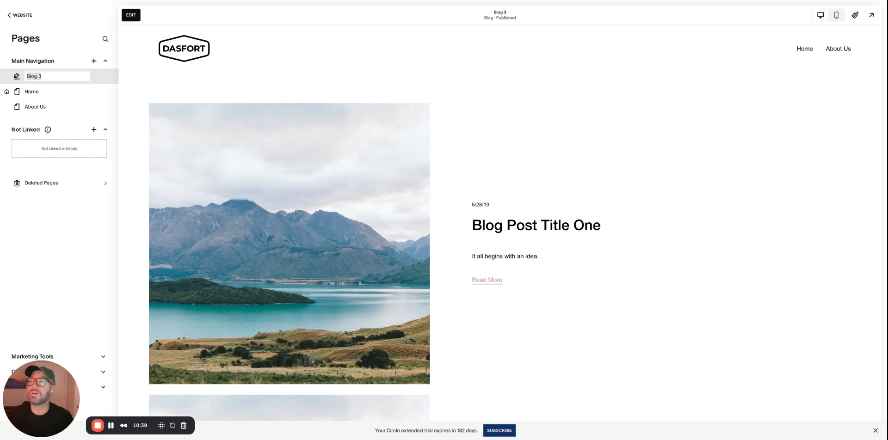
Step: Name the new blog page Das Blog
type("Das")
key("Return")
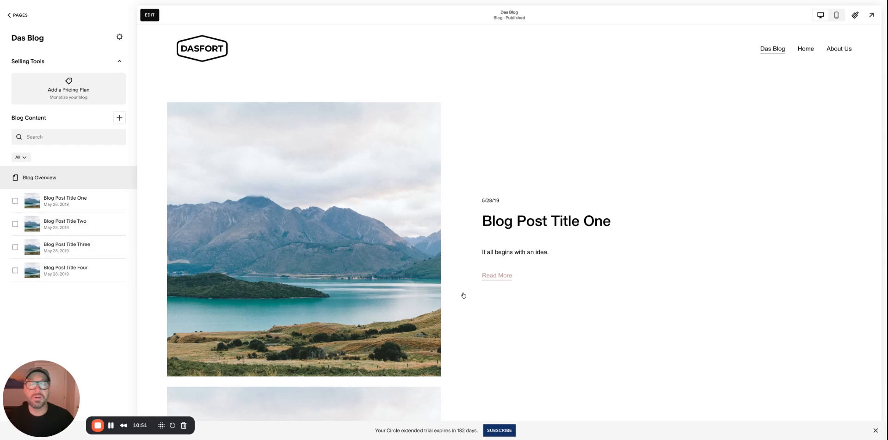
Step: Preview the blog page in full view and look through its list of posts
scroll(623, 96, "down", 1)
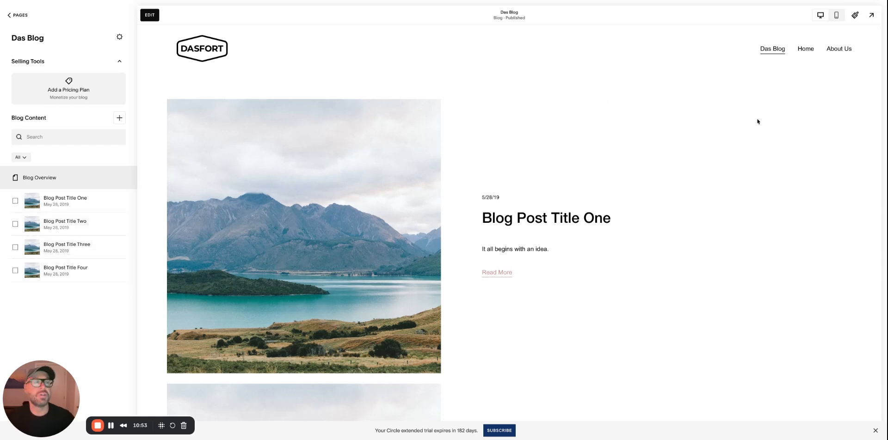
left_click(872, 15)
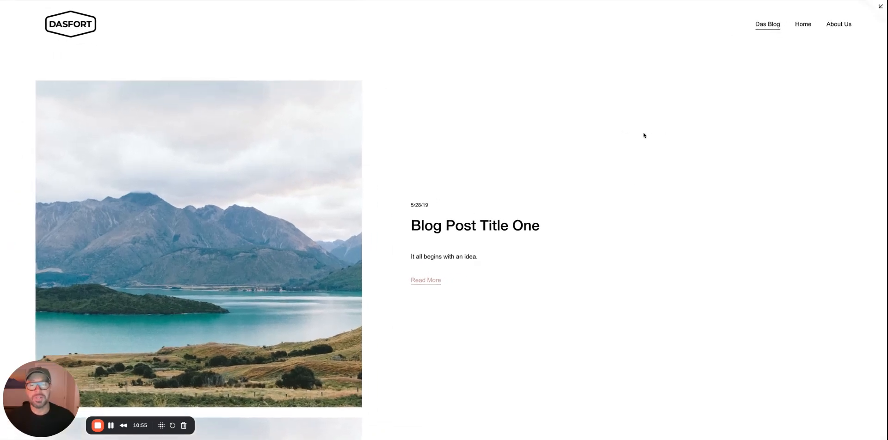
scroll(648, 135, "down", 10)
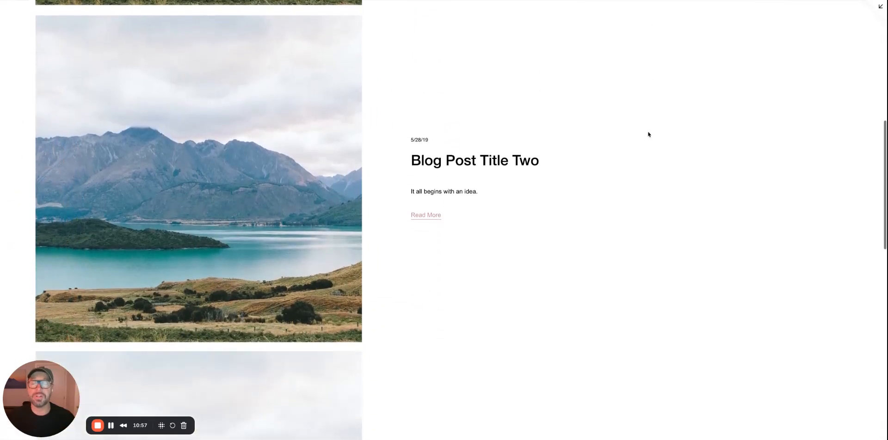
scroll(647, 137, "down", 12)
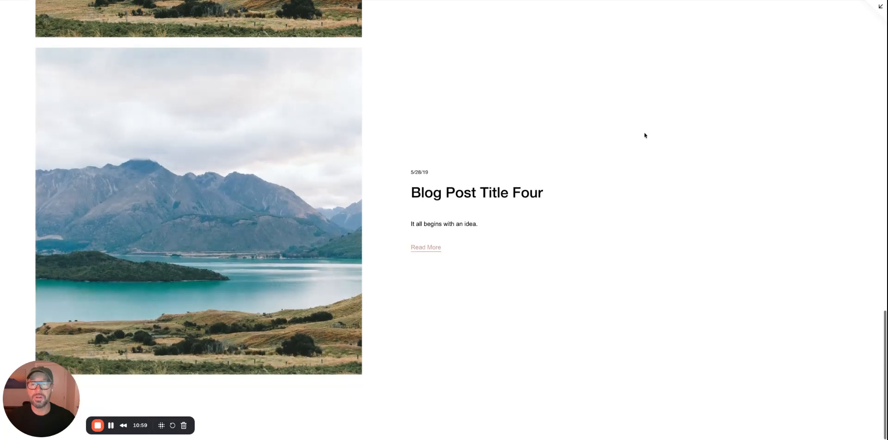
scroll(693, 224, "up", 20)
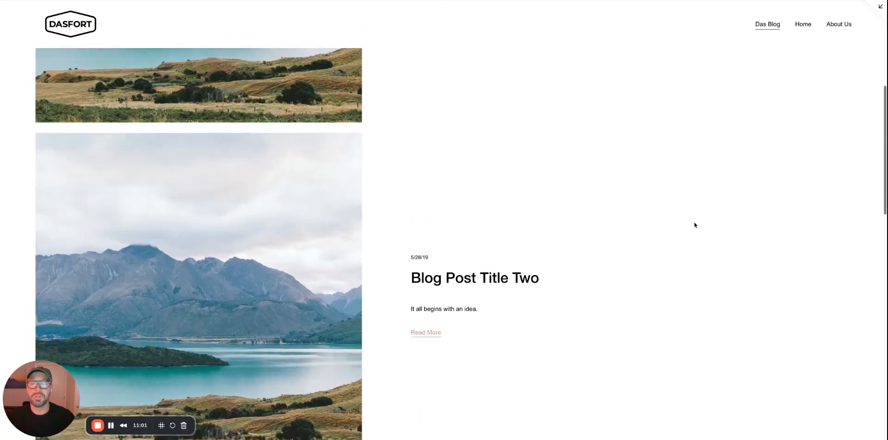
scroll(694, 224, "up", 3)
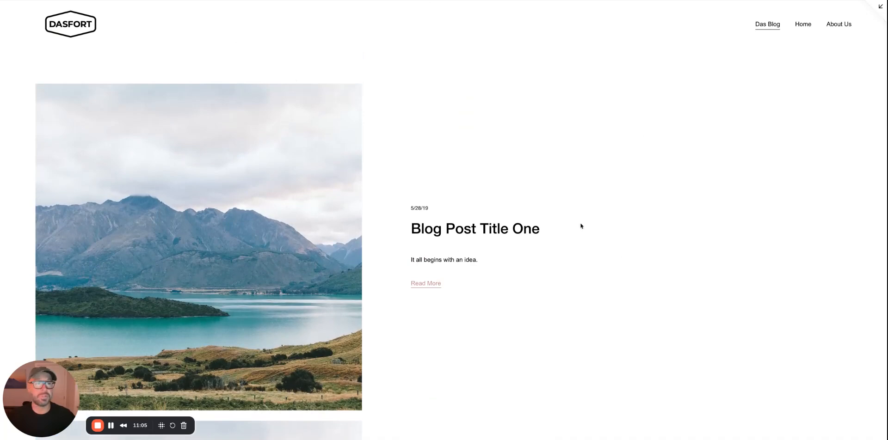
scroll(600, 185, "down", 1)
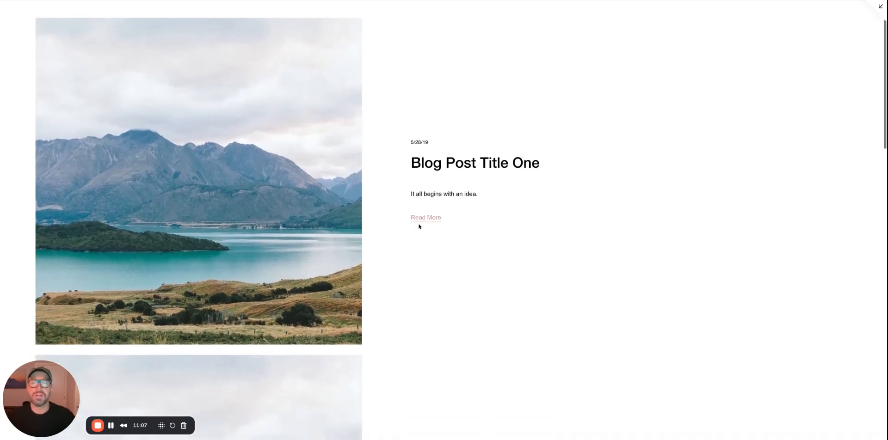
Step: Read through the sample posts from Blog Post Title One to Four, switch to the Home page and close the preview
left_click(422, 221)
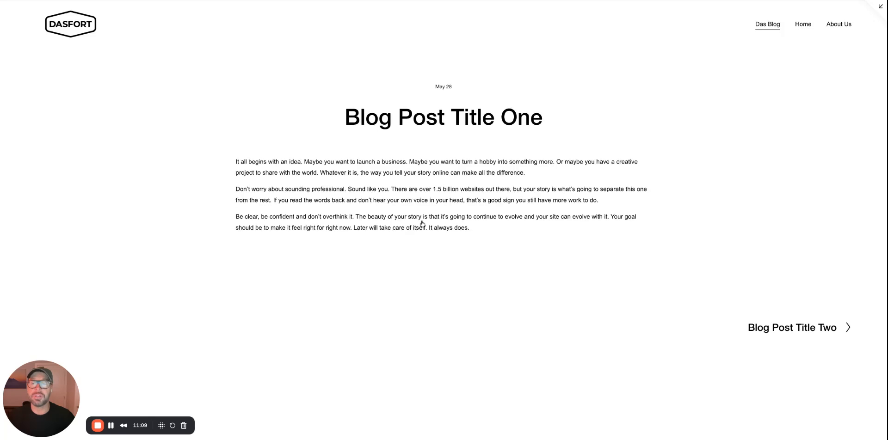
scroll(706, 137, "down", 1)
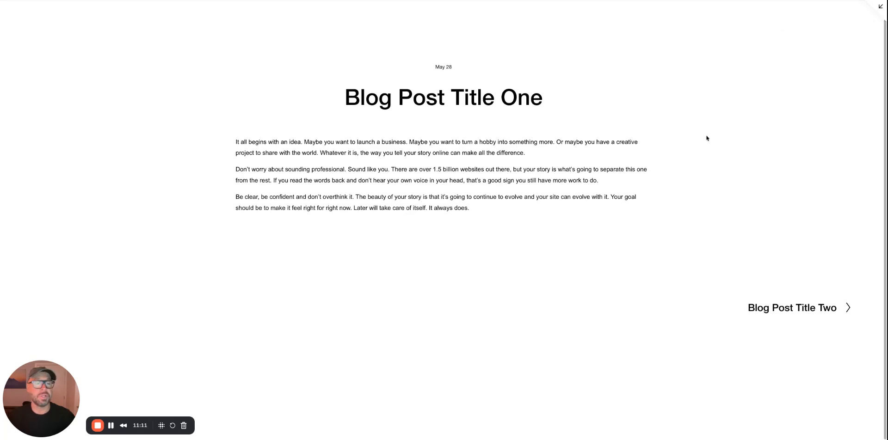
scroll(706, 139, "up", 1)
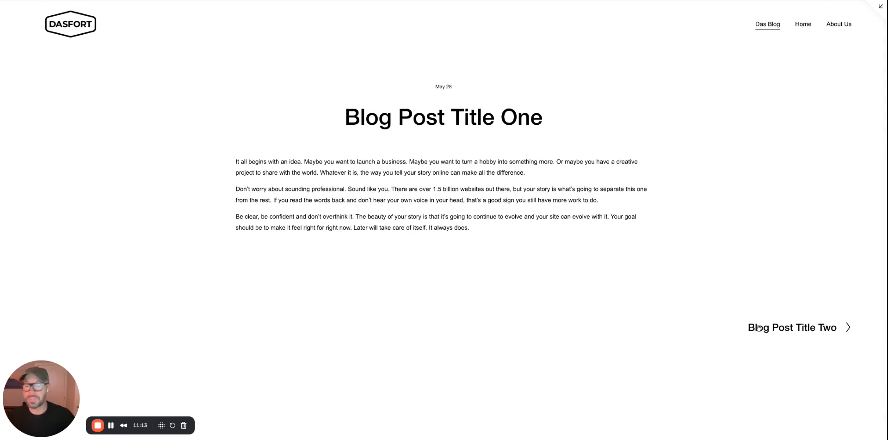
left_click(823, 331)
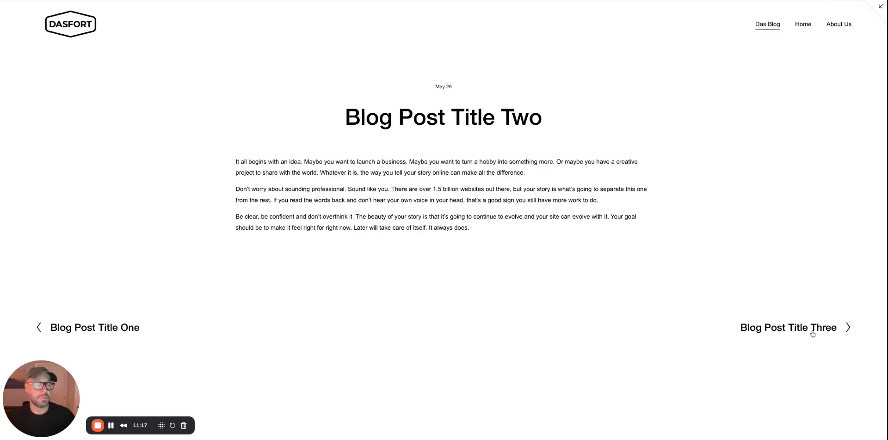
left_click(813, 332)
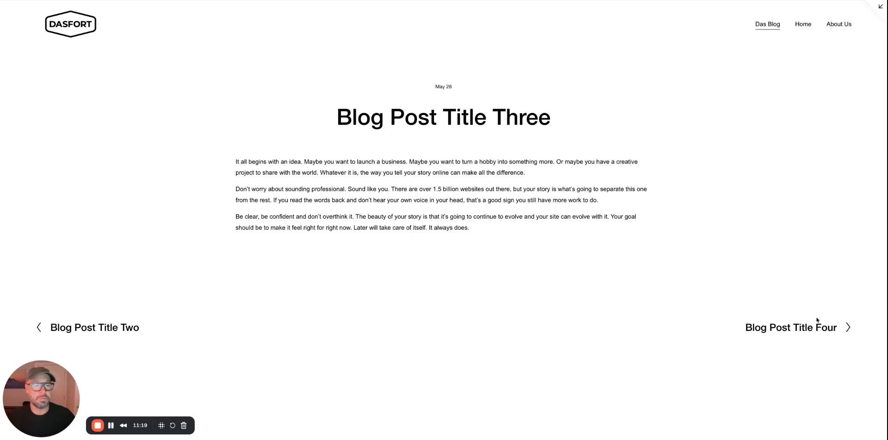
left_click(814, 331)
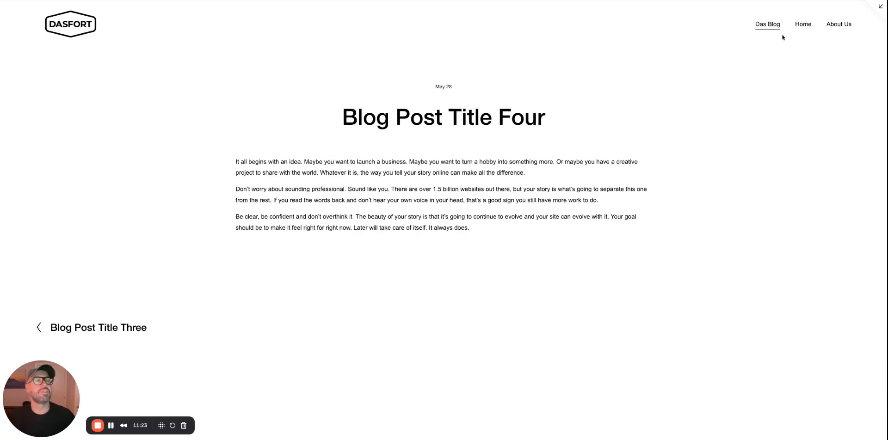
left_click(807, 29)
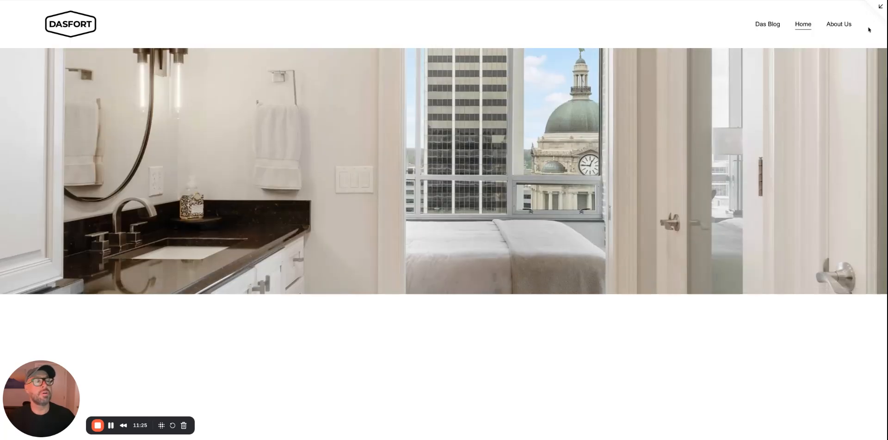
left_click(879, 6)
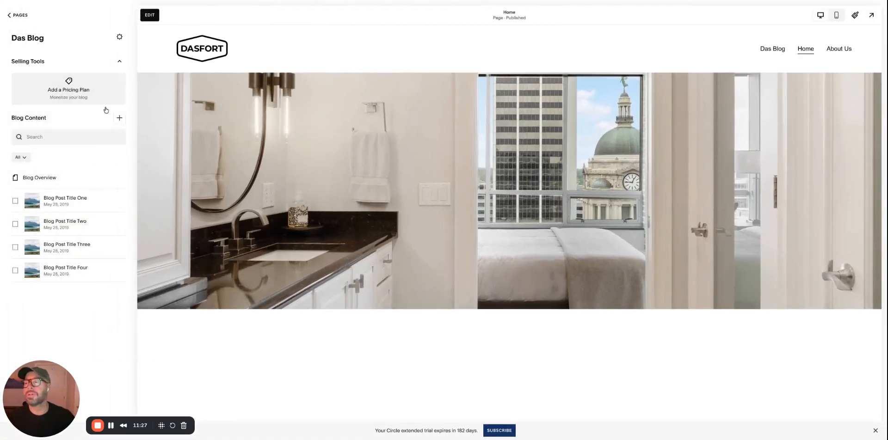
Step: Return to the page list and move the blog page below About Us in the Main Navigation
left_click(9, 17)
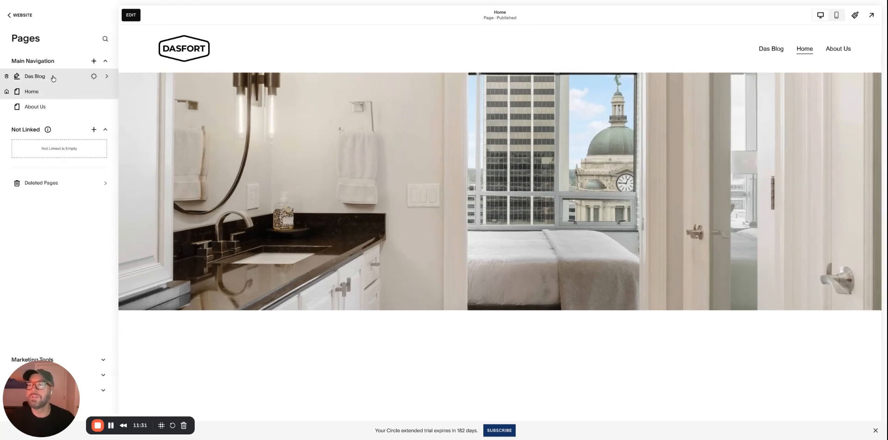
left_click_drag(54, 78, 56, 111)
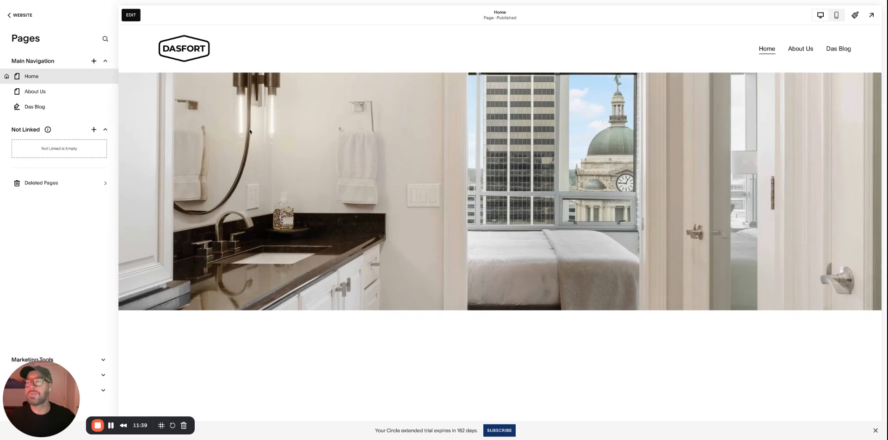
Step: Change the blog's page title and navigation title to Blog and its URL slug to /blog, and save the settings
left_click(92, 107)
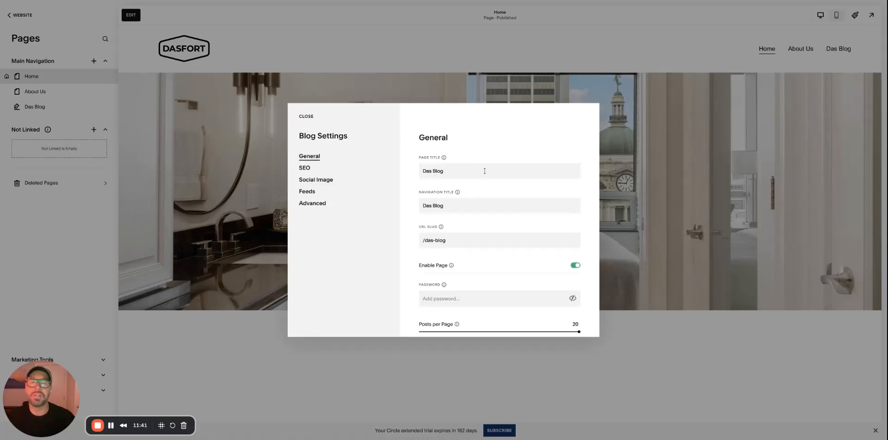
left_click(430, 172)
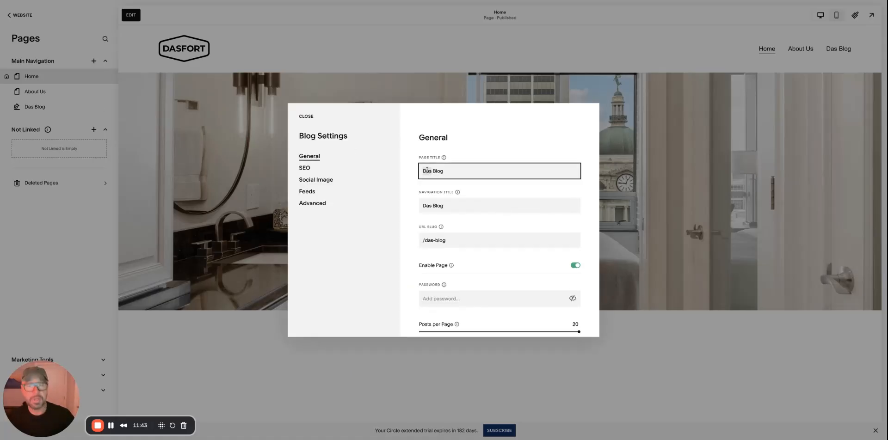
key("BackSpace")
left_click(424, 206)
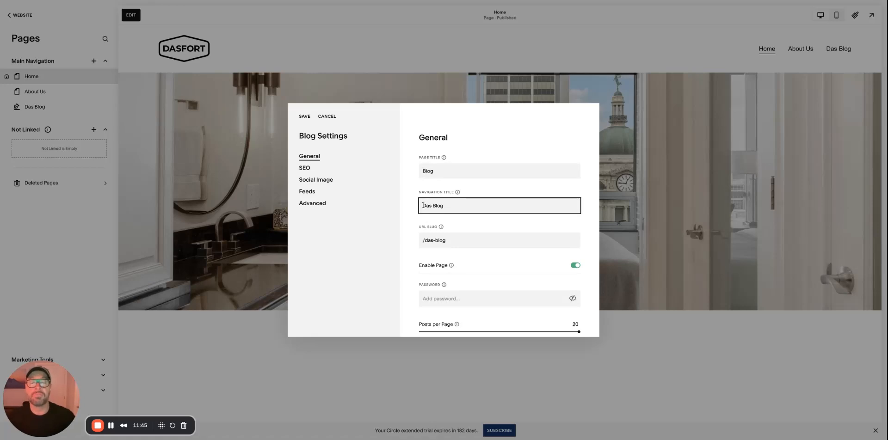
key("BackSpace")
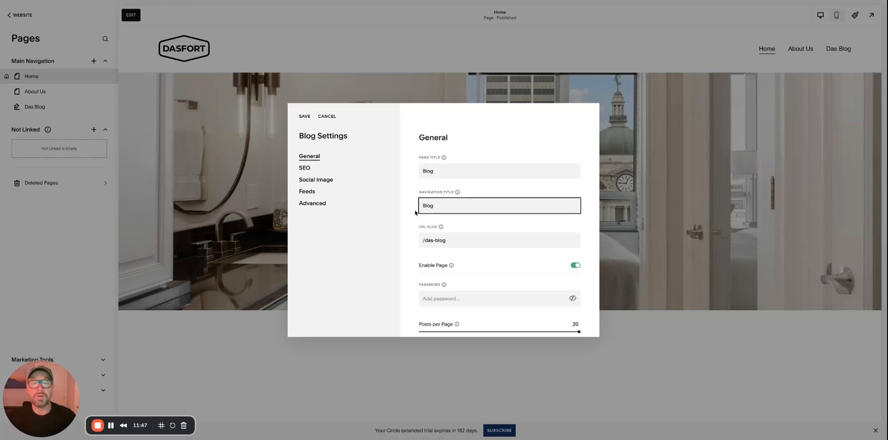
double_click(429, 241)
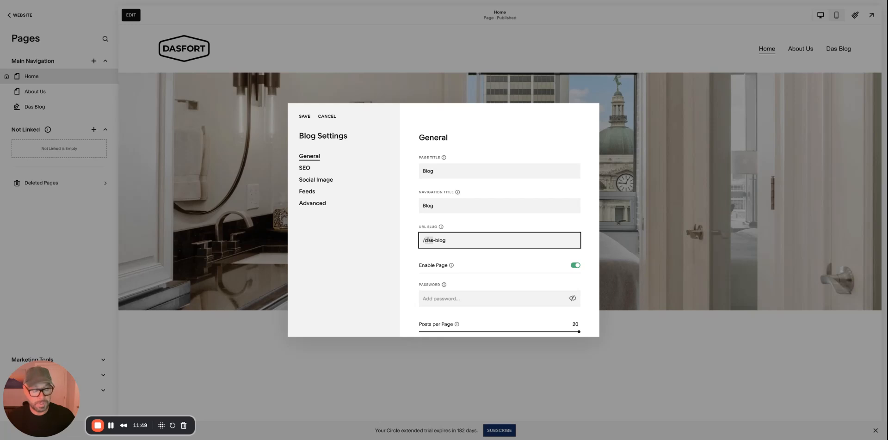
key("BackSpace")
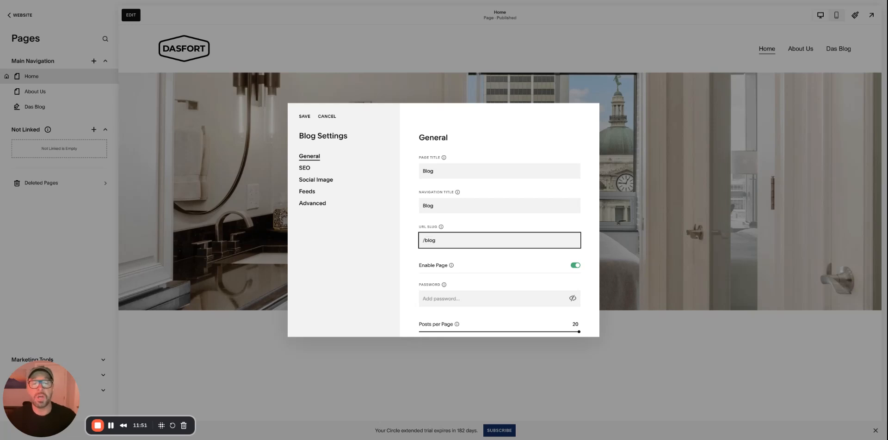
left_click(304, 116)
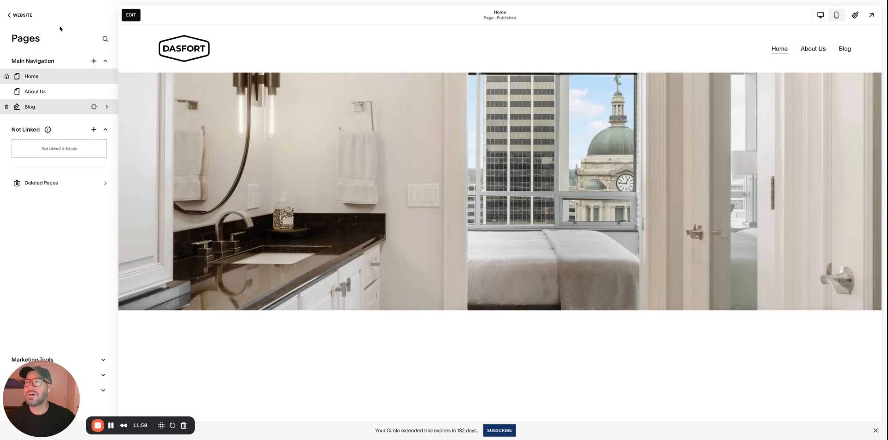
Step: Leave the page list, preview the Home page in full view and close the preview
left_click(9, 15)
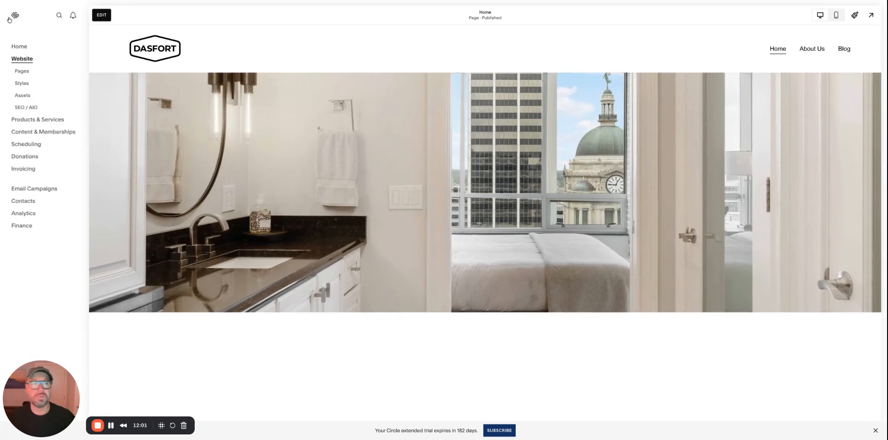
left_click(871, 15)
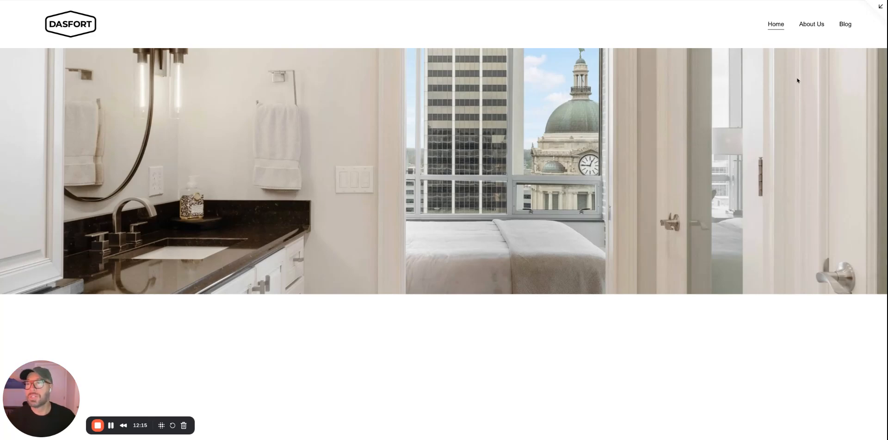
left_click(880, 7)
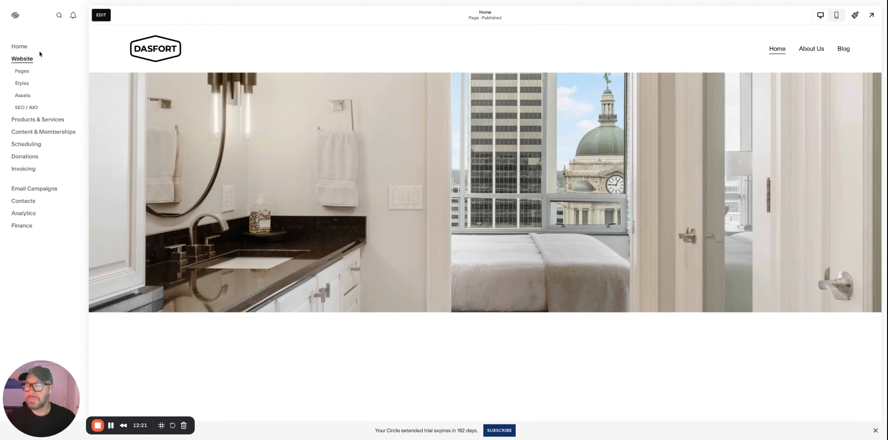
Step: Open the About Us page from the Main Navigation pages and start editing it
left_click(26, 71)
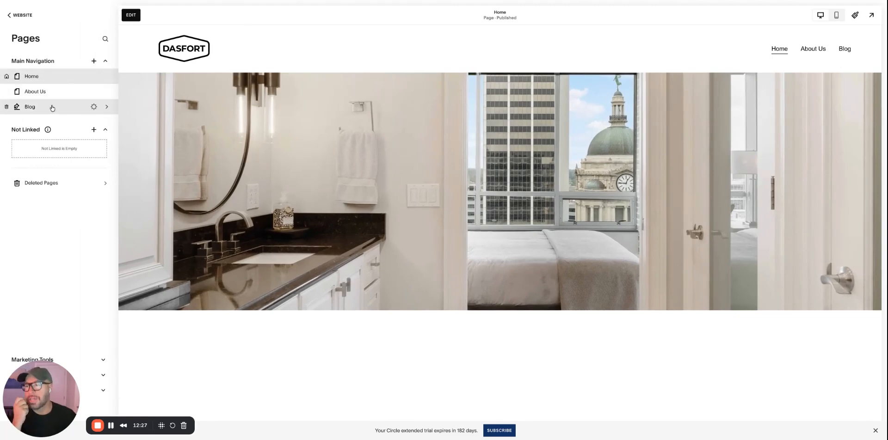
left_click(54, 92)
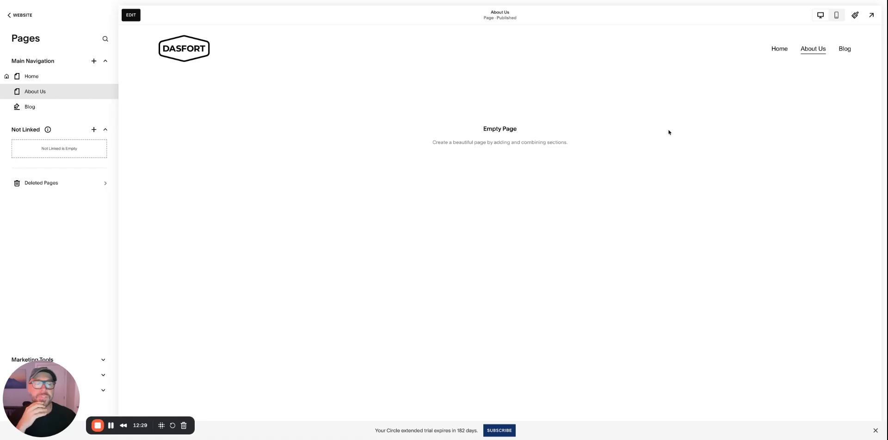
left_click(126, 15)
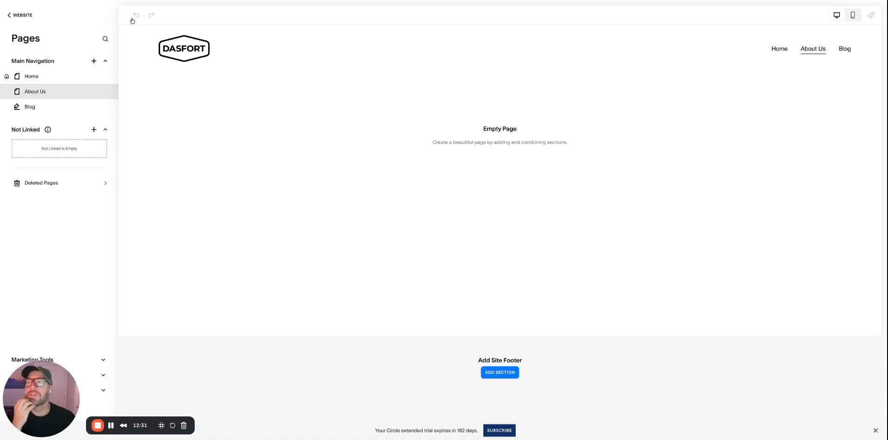
Step: Add the About section template with a "Make it" heading and two text columns above a full-width lake image
left_click(445, 137)
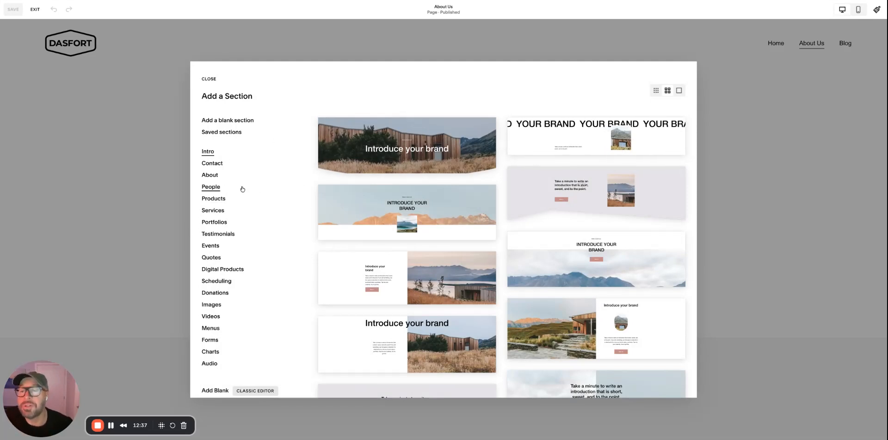
scroll(262, 187, "down", 2)
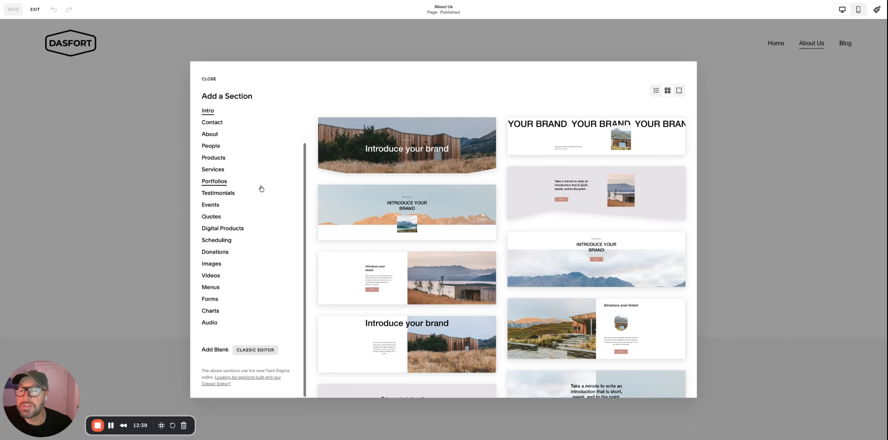
scroll(260, 187, "up", 2)
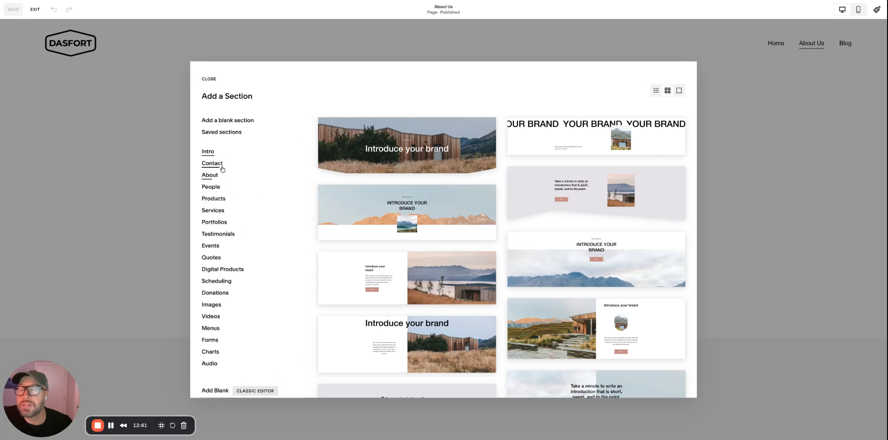
scroll(225, 185, "down", 2)
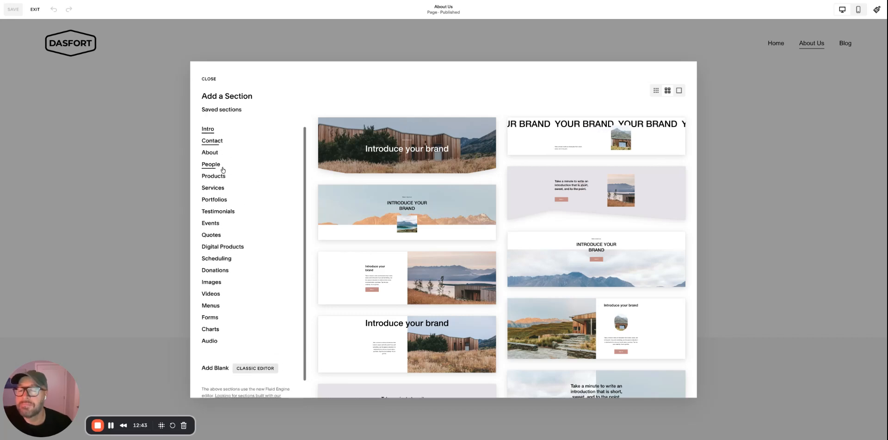
scroll(227, 180, "up", 2)
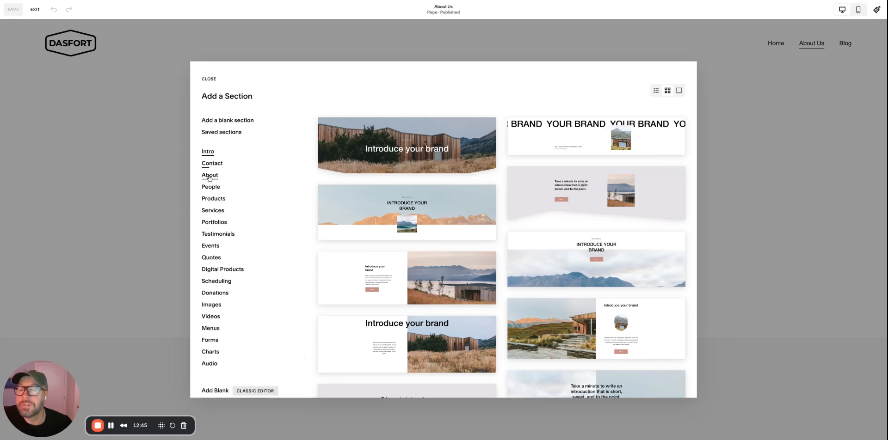
left_click(209, 177)
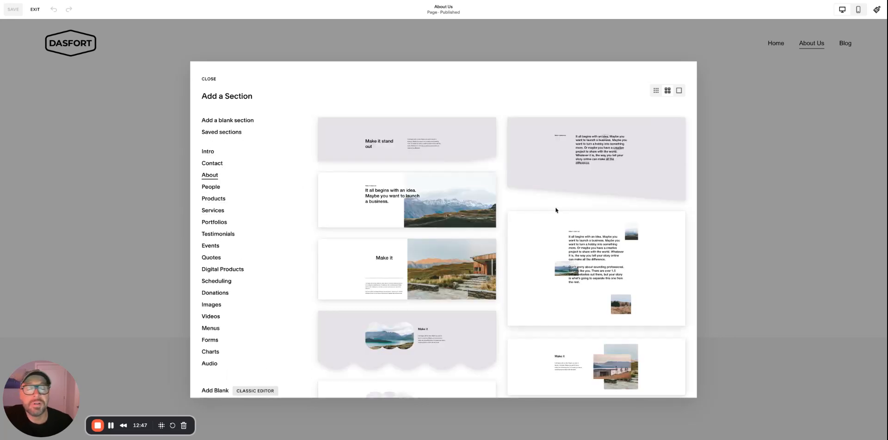
scroll(497, 210, "down", 3)
scroll(497, 210, "down", 5)
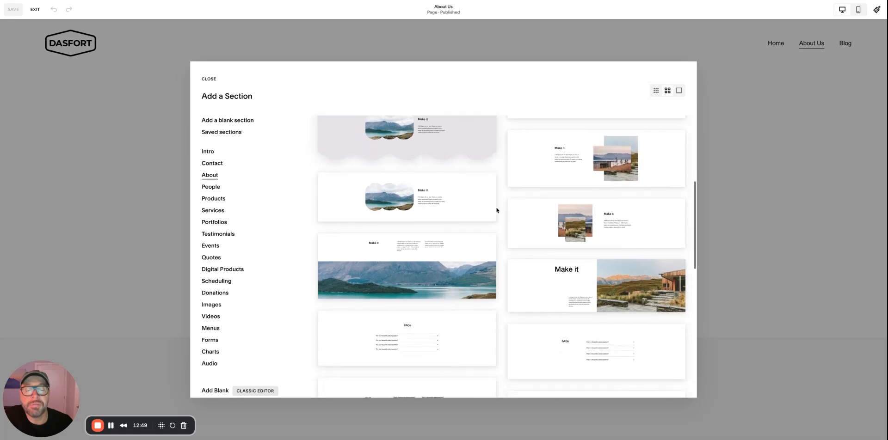
scroll(496, 210, "down", 4)
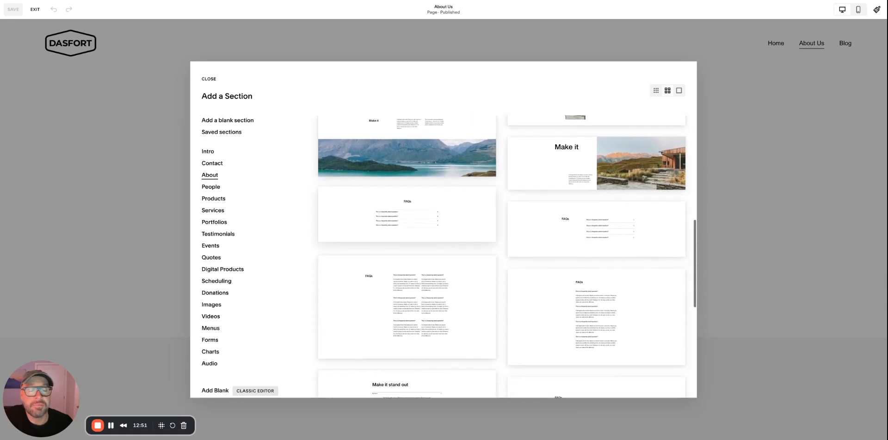
scroll(501, 257, "up", 5)
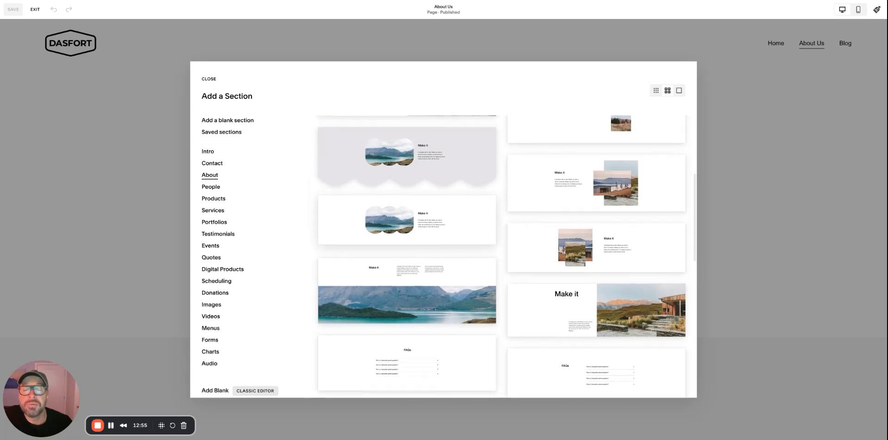
left_click(413, 283)
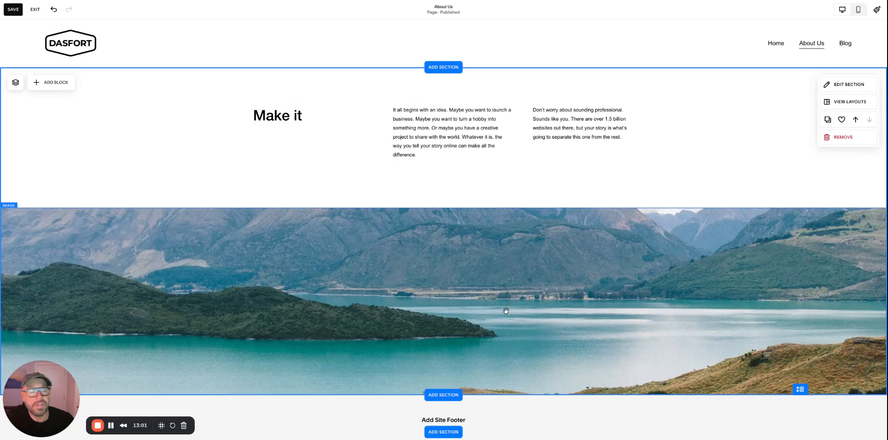
Step: Replace the section's full-width lake image with the photo DSC07175.jpg
left_click(740, 283)
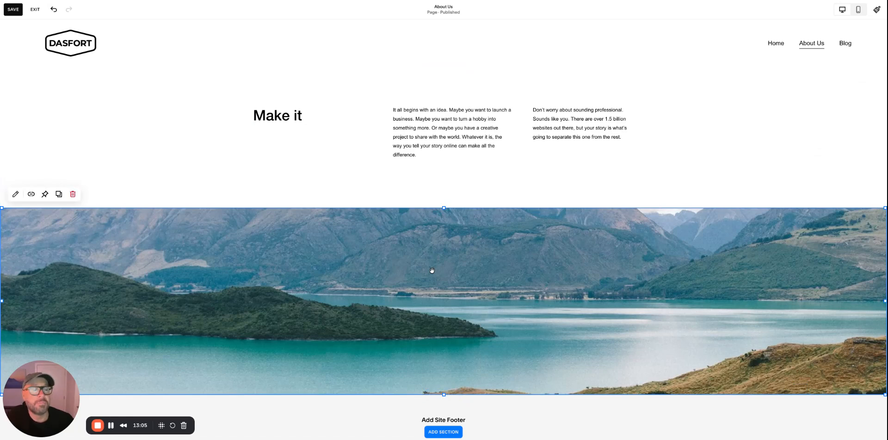
left_click(15, 193)
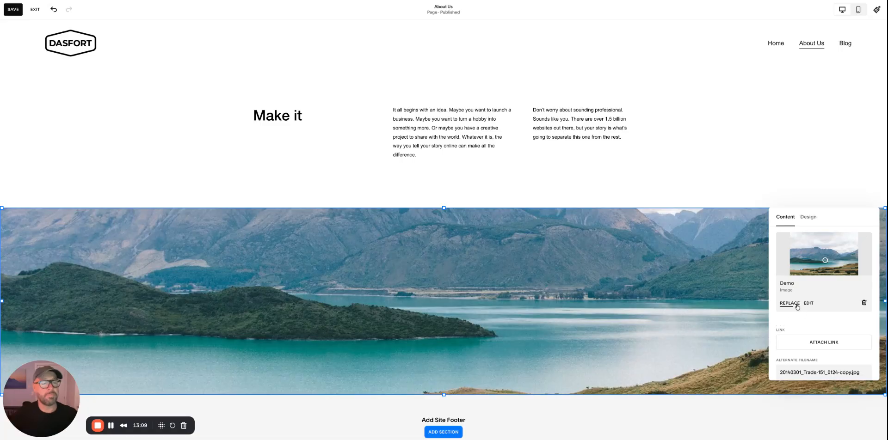
left_click(789, 303)
left_click(674, 320)
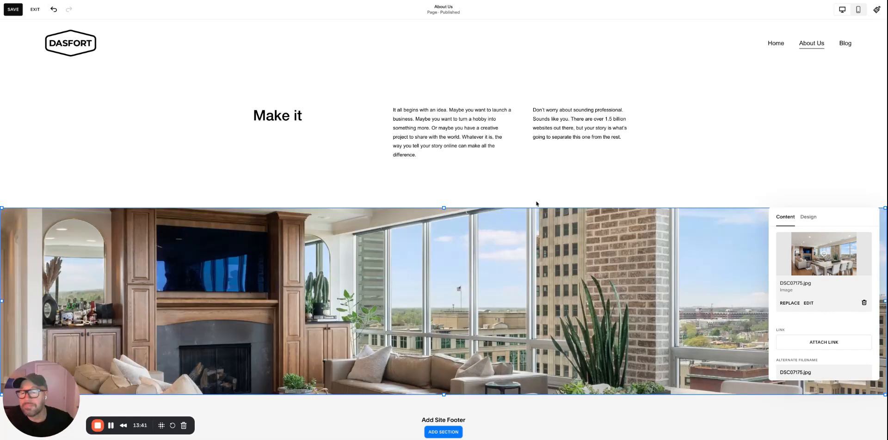
left_click_drag(602, 310, 600, 334)
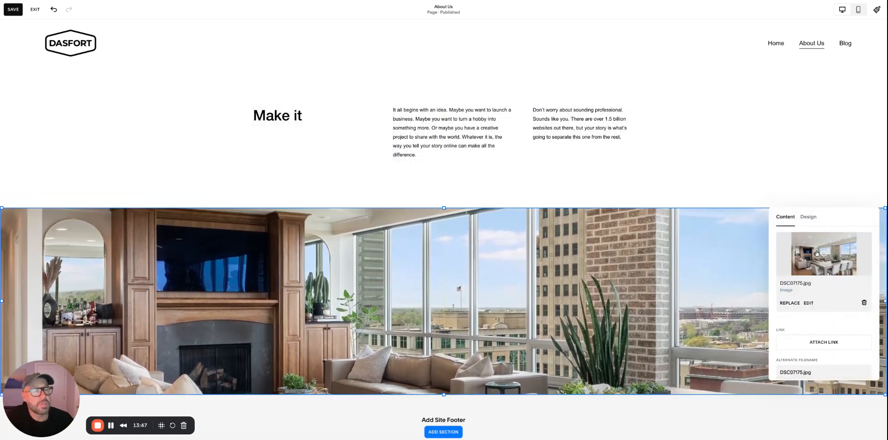
Step: Try the Fit display on the living-room image, restore Fill and extend the image's upper edge slightly upward
left_click(809, 217)
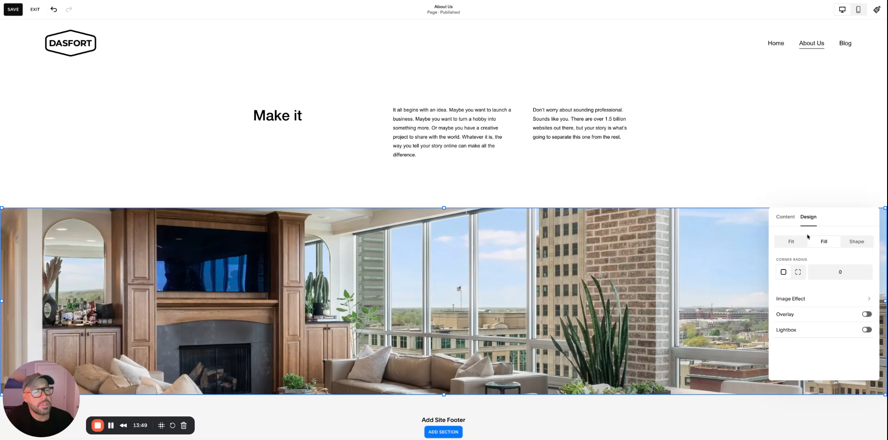
left_click(786, 217)
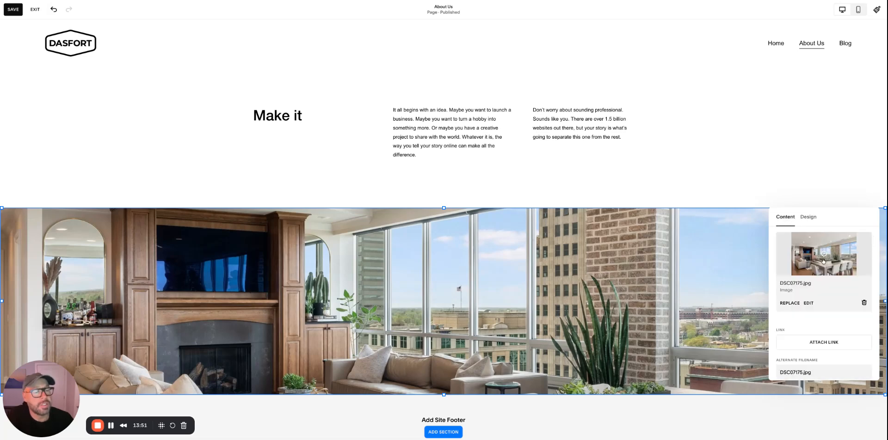
left_click(808, 217)
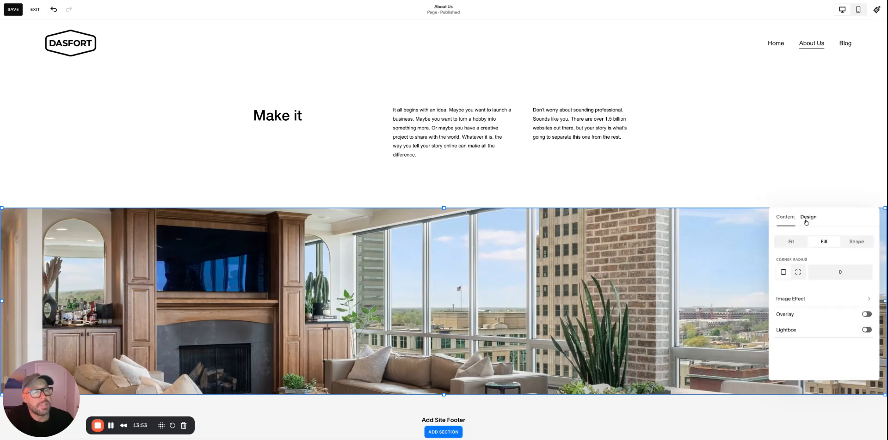
left_click(798, 245)
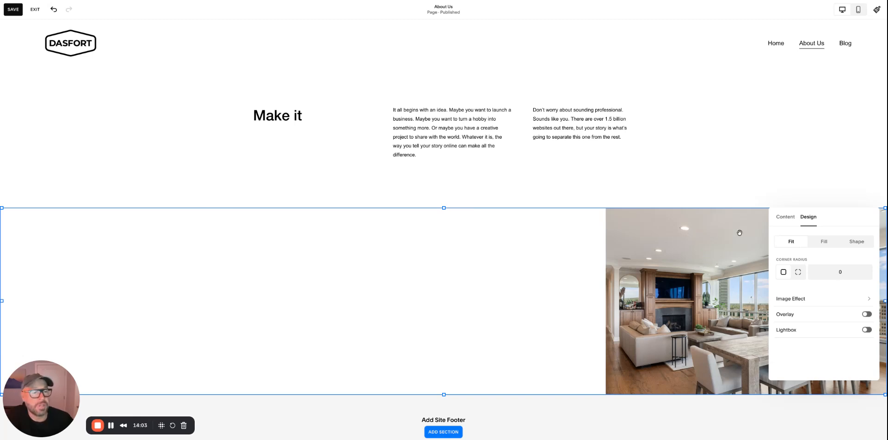
left_click(826, 241)
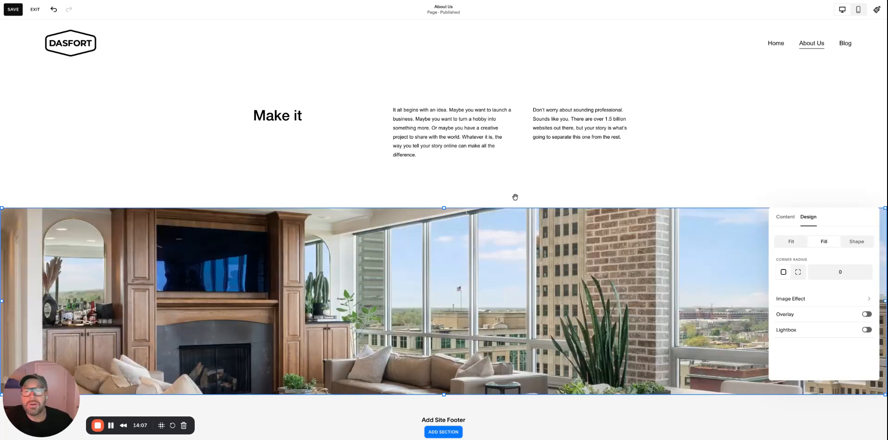
left_click_drag(444, 206, 444, 193)
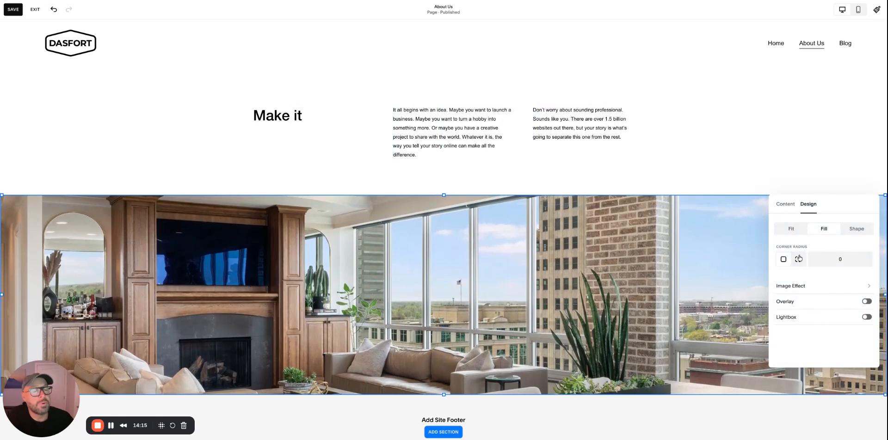
Step: Try a 3:2 shape with notched upper and lower edges on the living-room image and return it to Fill
left_click(857, 230)
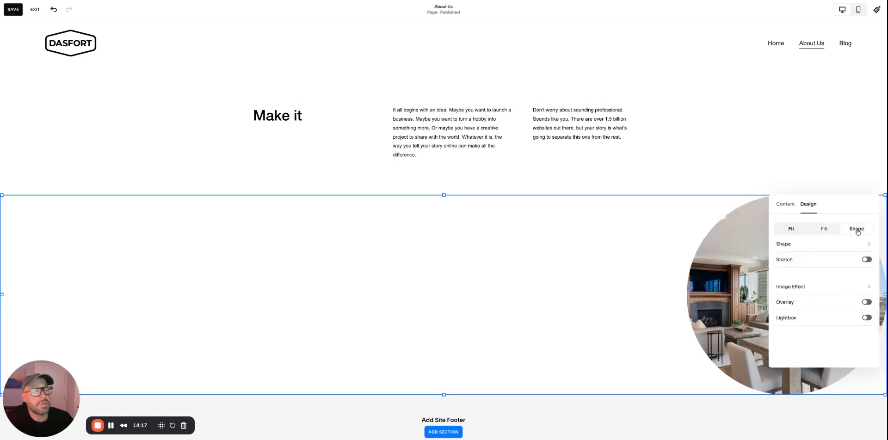
left_click(868, 245)
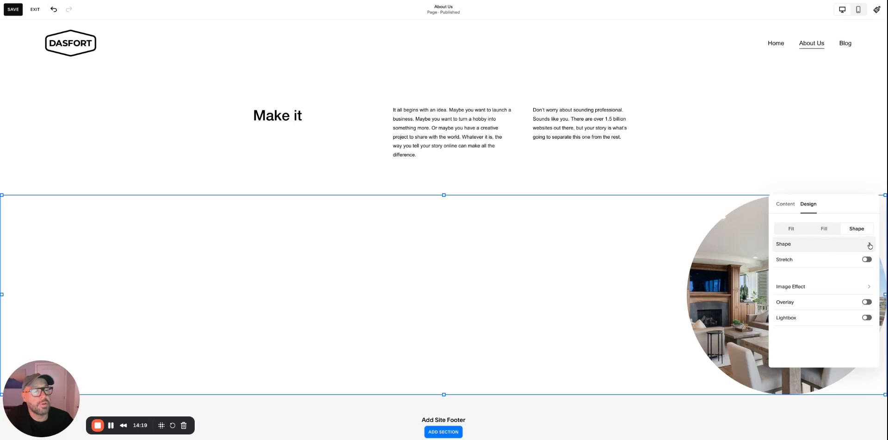
scroll(839, 332, "down", 3)
scroll(837, 324, "up", 3)
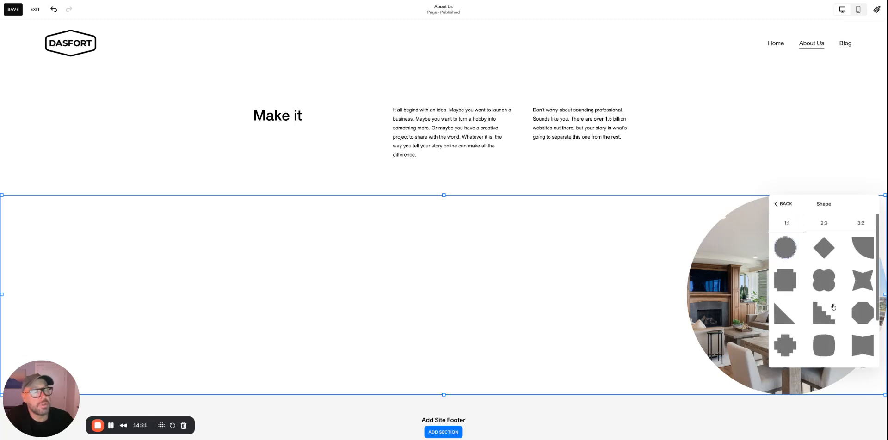
left_click(826, 222)
left_click(864, 222)
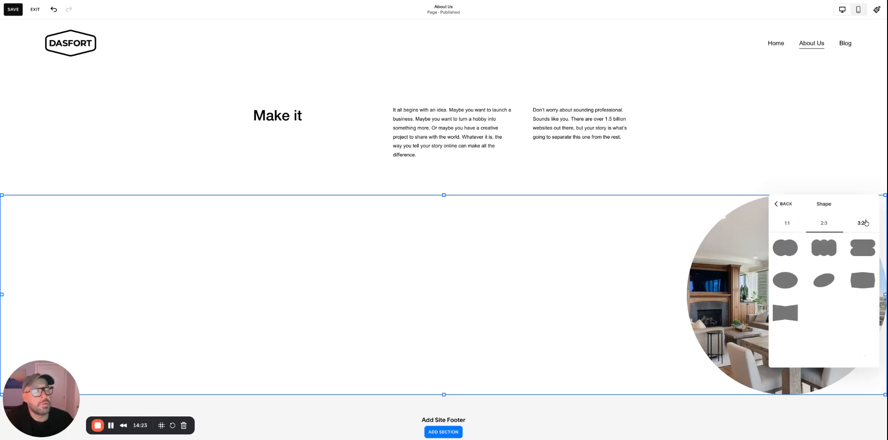
left_click(795, 310)
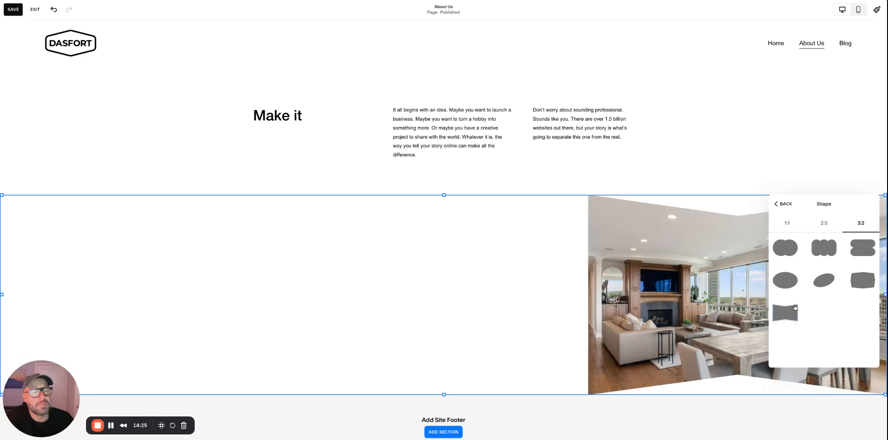
left_click(783, 204)
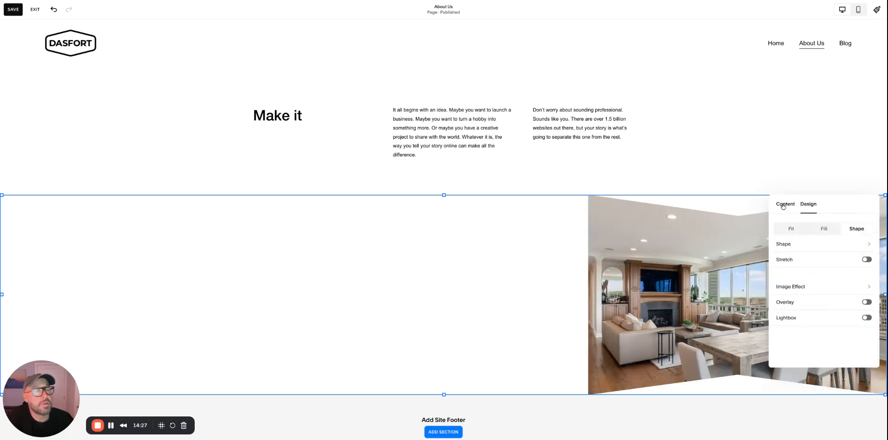
left_click(825, 229)
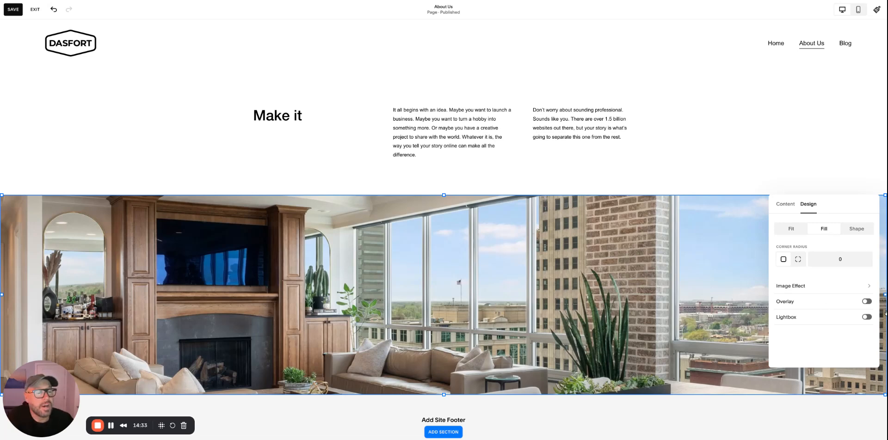
Step: Try the Overlay and Lightbox options on the living-room image and turn both off again
left_click(867, 302)
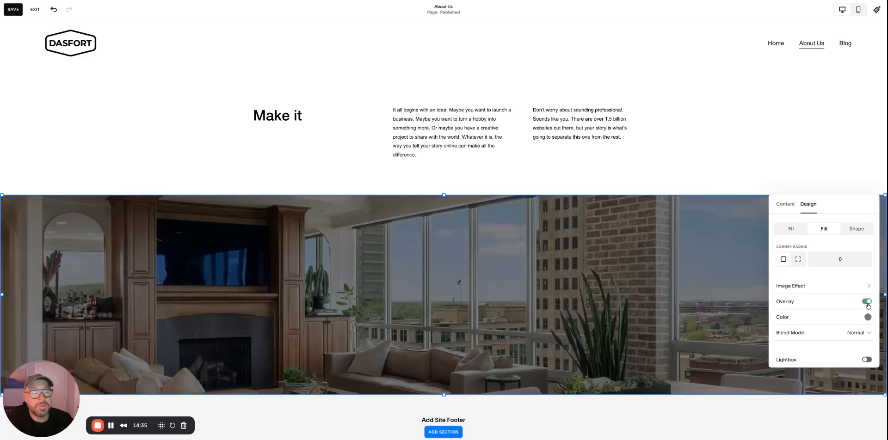
scroll(821, 319, "down", 1)
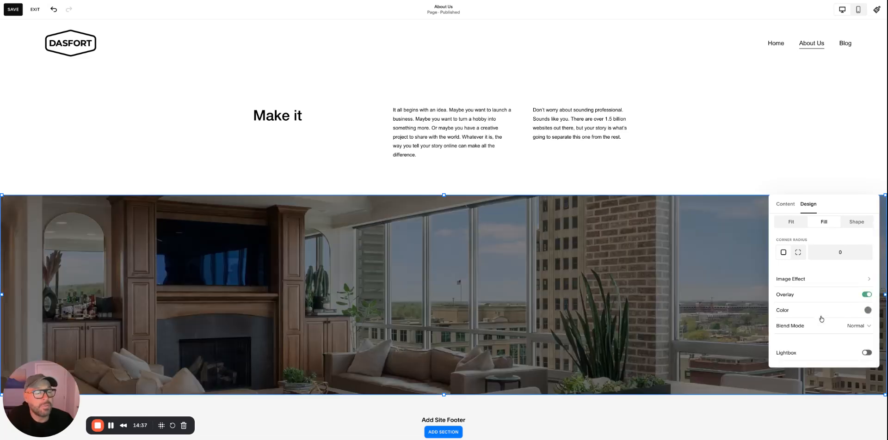
left_click(866, 295)
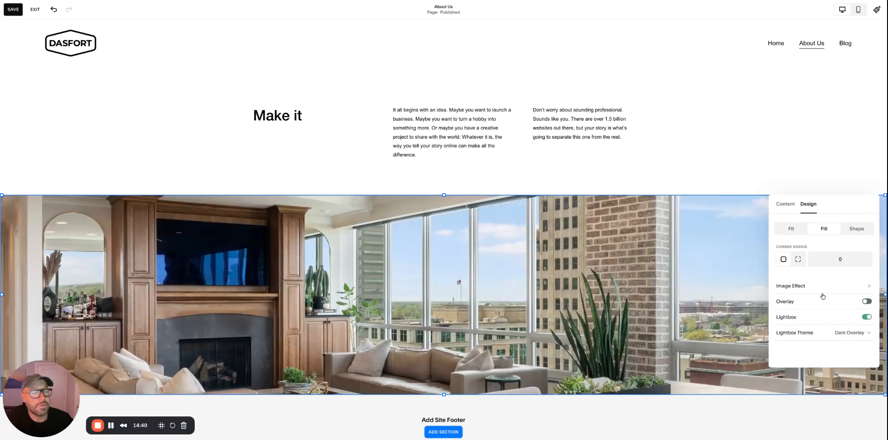
left_click(867, 318)
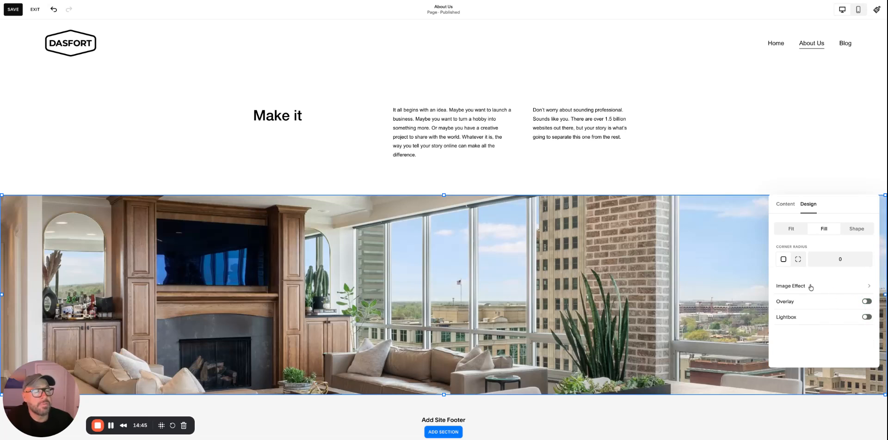
Step: Try the Fit display on the living-room image again, return it to Fill and close its settings
left_click(791, 230)
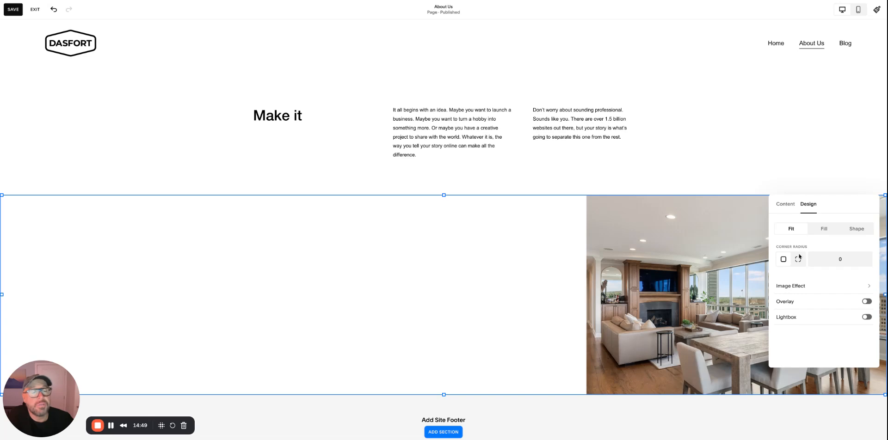
left_click(819, 229)
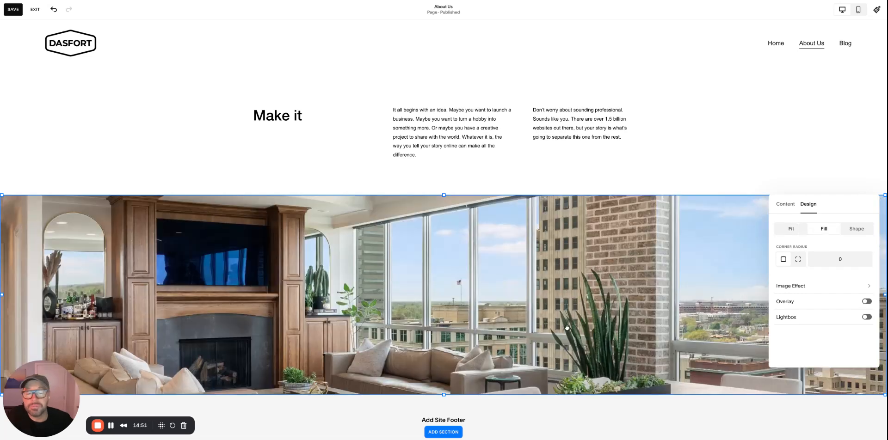
scroll(509, 333, "down", 3)
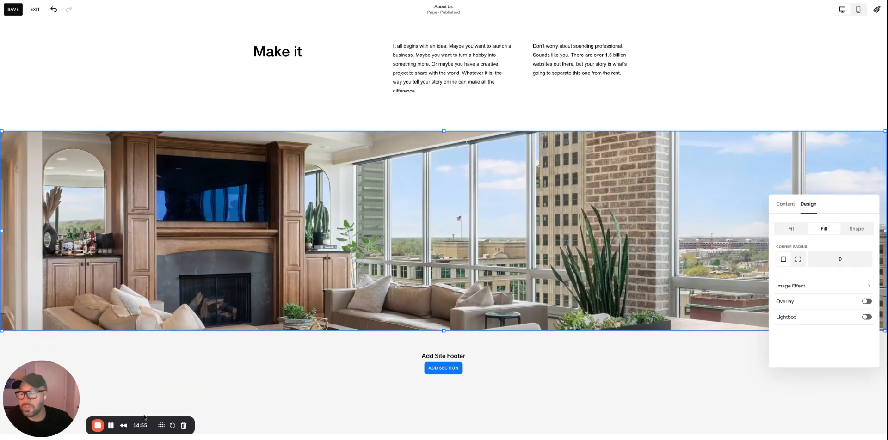
left_click(193, 334)
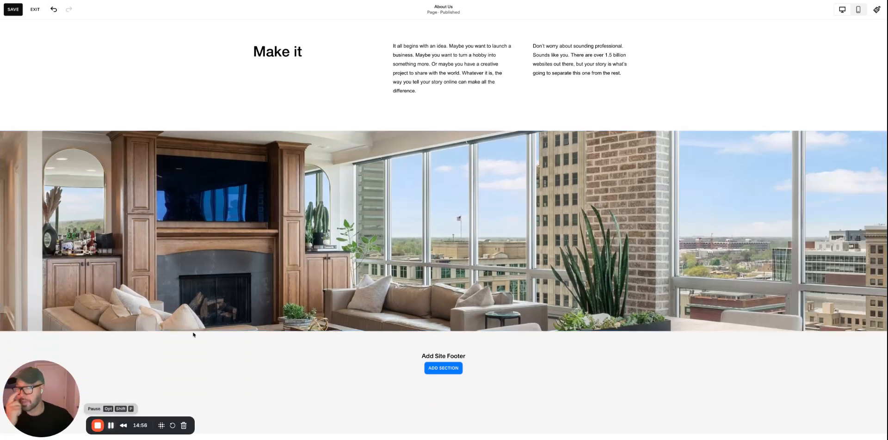
Step: Reopen the living-room image's settings, compare the Fit display once more and switch back to Fill
left_click(189, 221)
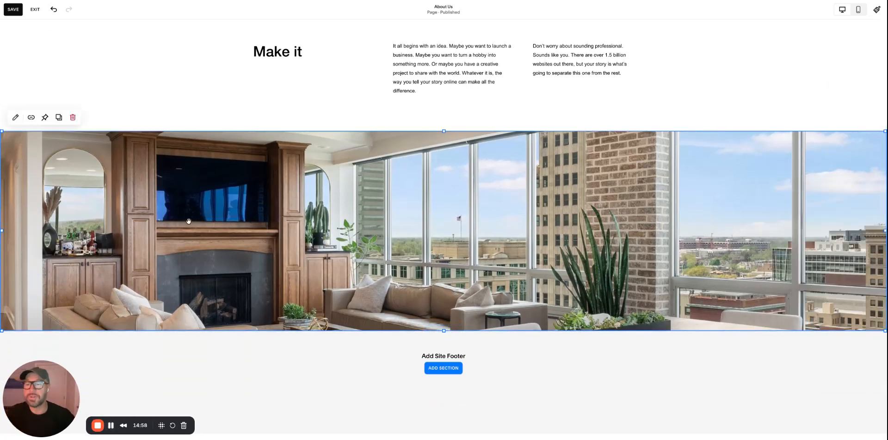
left_click(15, 119)
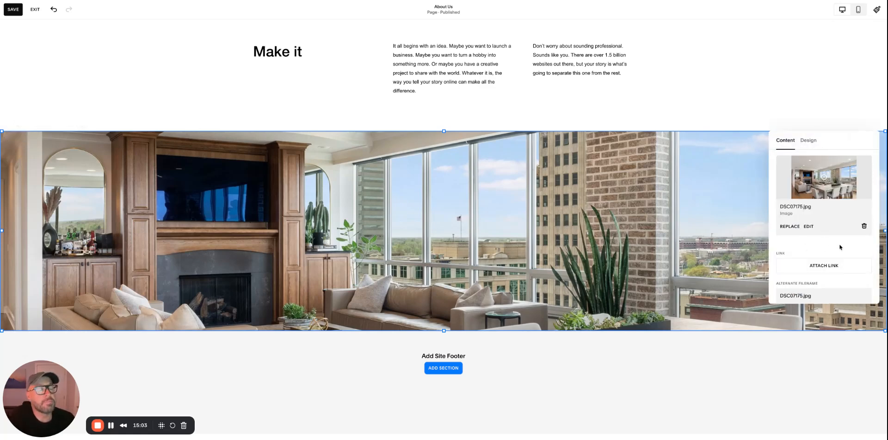
scroll(839, 247, "down", 2)
scroll(834, 247, "up", 2)
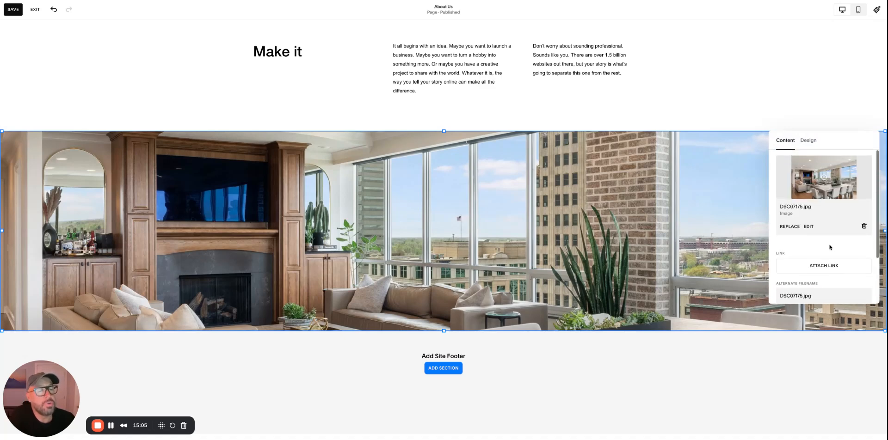
left_click(807, 141)
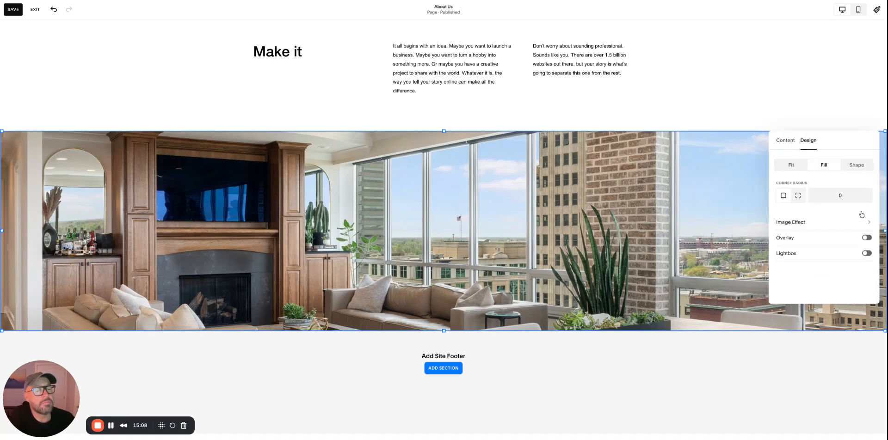
left_click(793, 165)
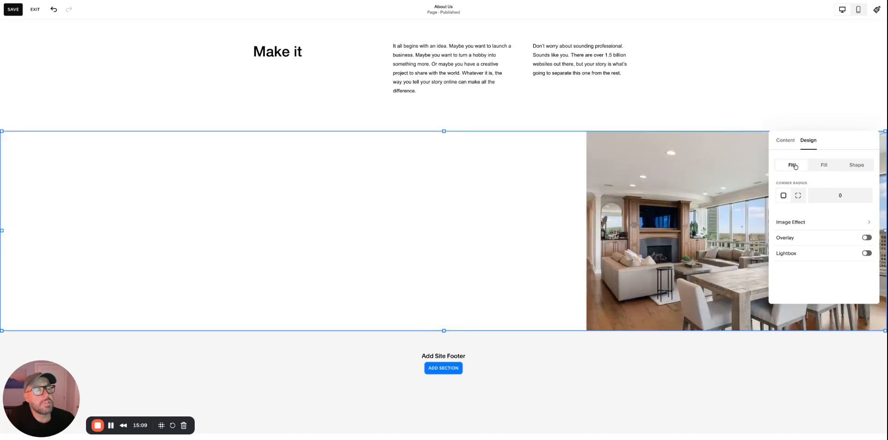
left_click(816, 166)
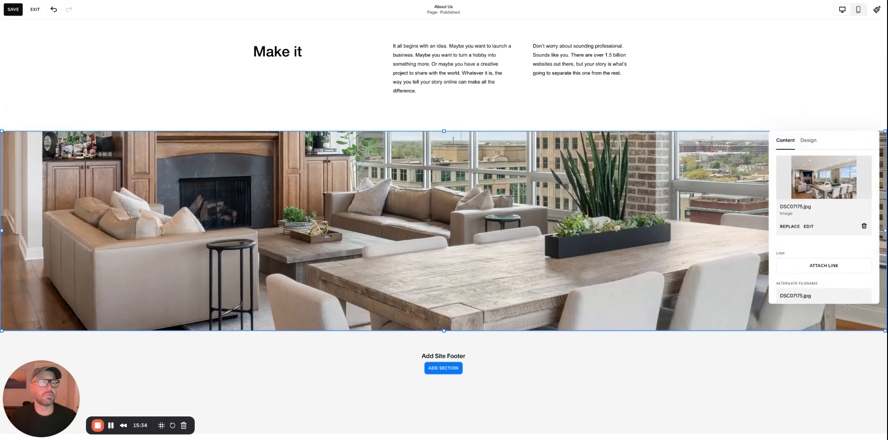
Step: Look through the living-room image's content settings and close them
left_click_drag(835, 144, 828, 145)
scroll(829, 271, "down", 2)
scroll(823, 262, "up", 2)
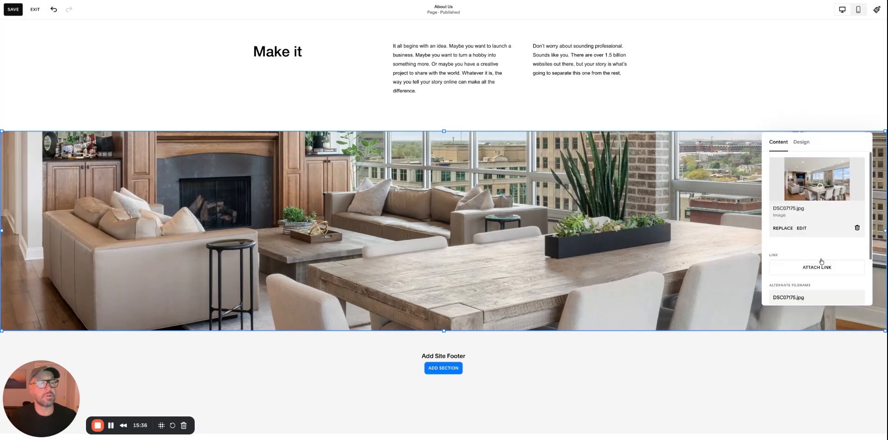
left_click(771, 105)
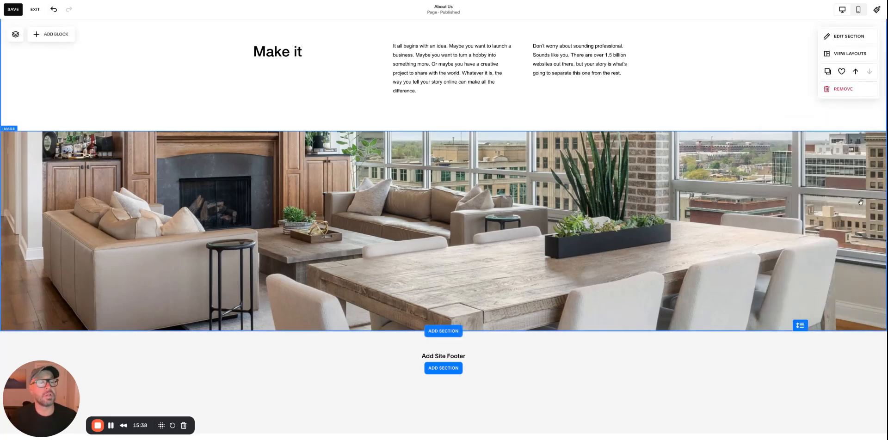
Step: Try different focal points for the living-room image and set it on the upper part of the photo
left_click(11, 132)
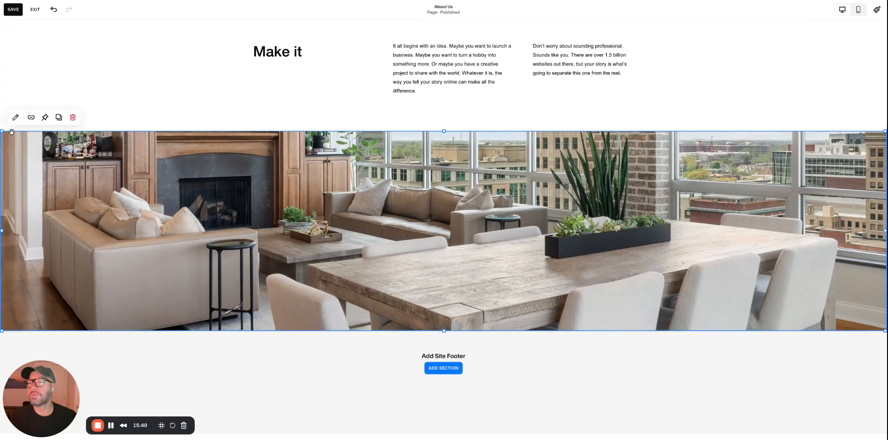
left_click(15, 117)
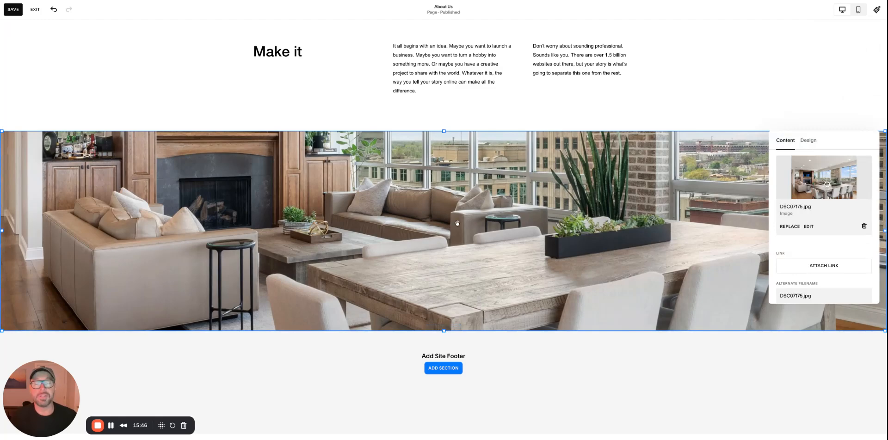
scroll(496, 209, "up", 3)
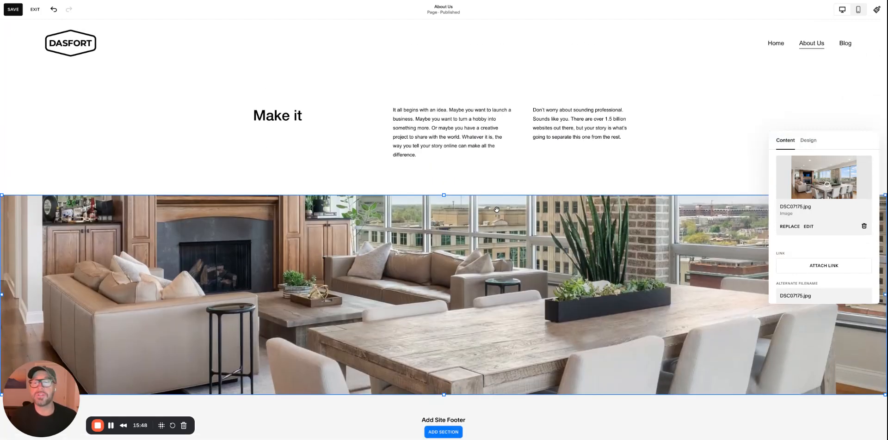
scroll(496, 209, "down", 3)
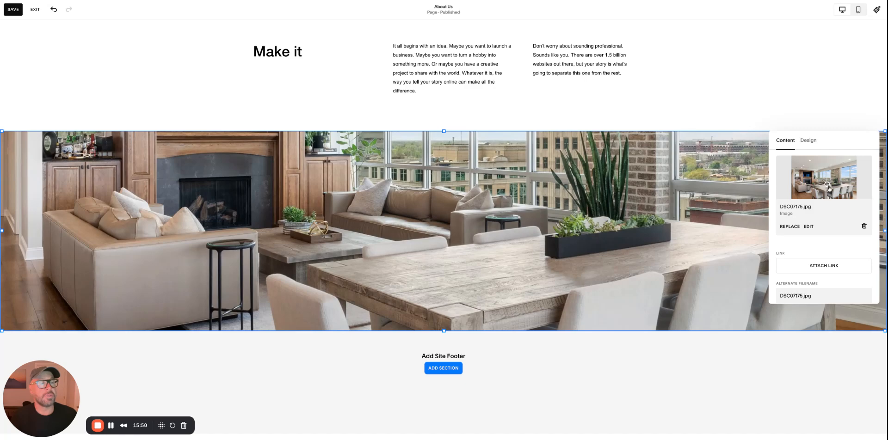
mouse_move(828, 188)
left_mouse_down()
mouse_move(827, 196)
mouse_move(827, 184)
left_mouse_up()
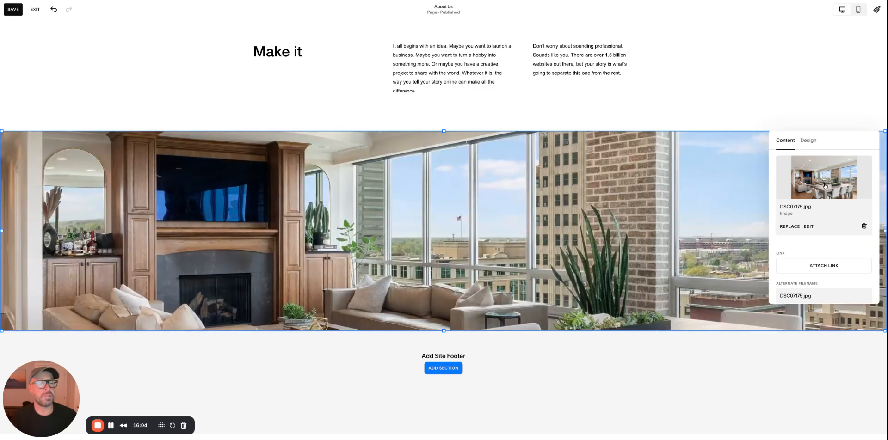
mouse_move(825, 184)
left_mouse_down()
mouse_move(825, 197)
mouse_move(825, 187)
left_mouse_up()
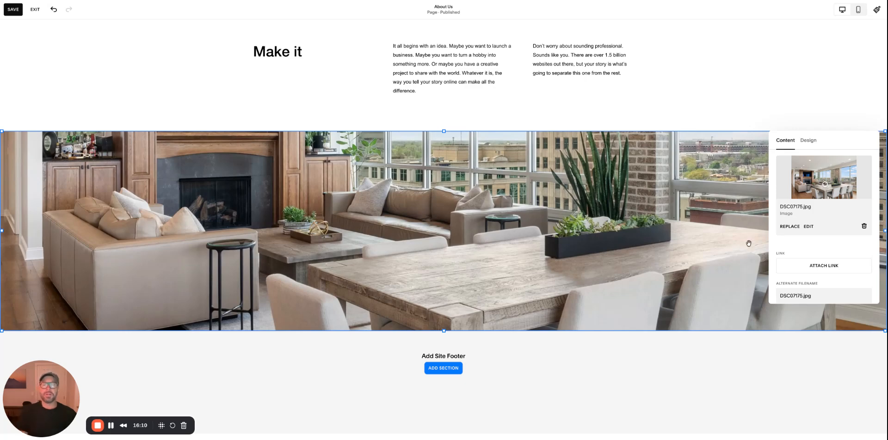
left_click_drag(825, 187, 824, 177)
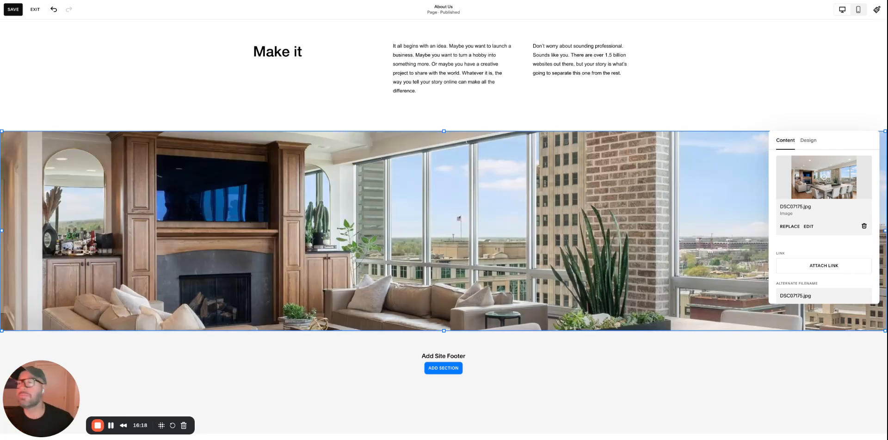
Step: Save the About Us page, leave editing and check the page in the full-size preview
left_click(15, 13)
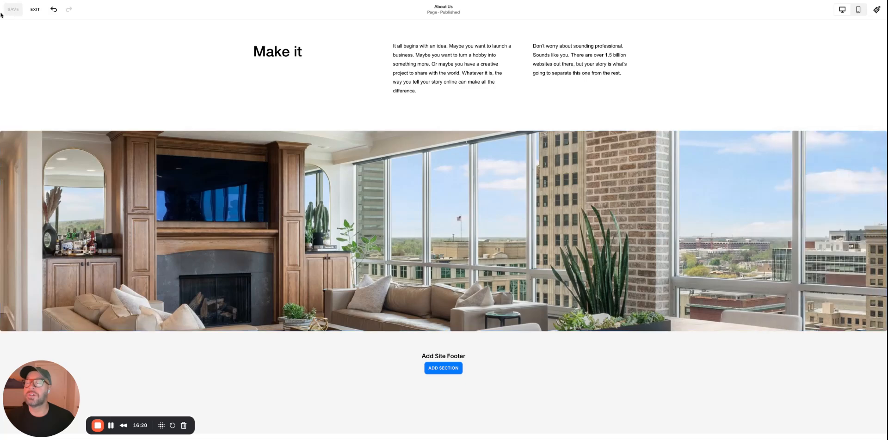
left_click(31, 14)
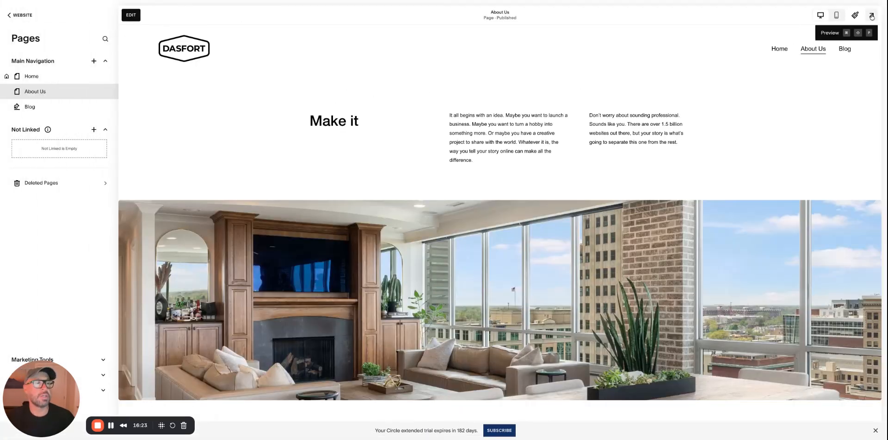
left_click(871, 16)
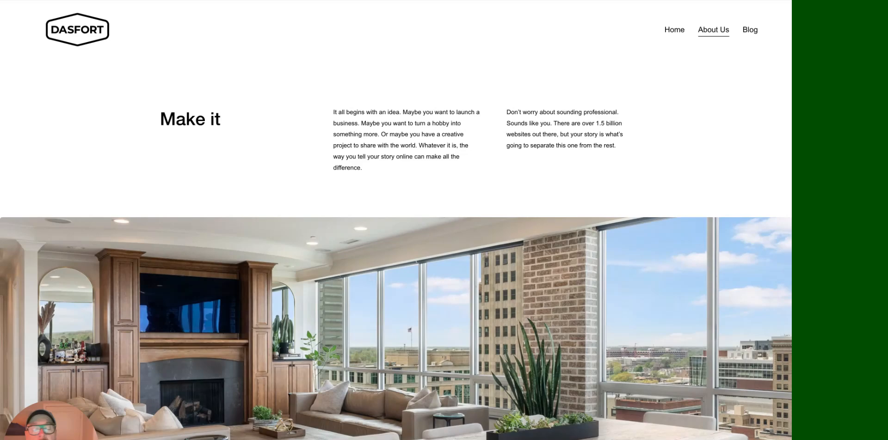
left_click_drag(791, 220, 850, 220)
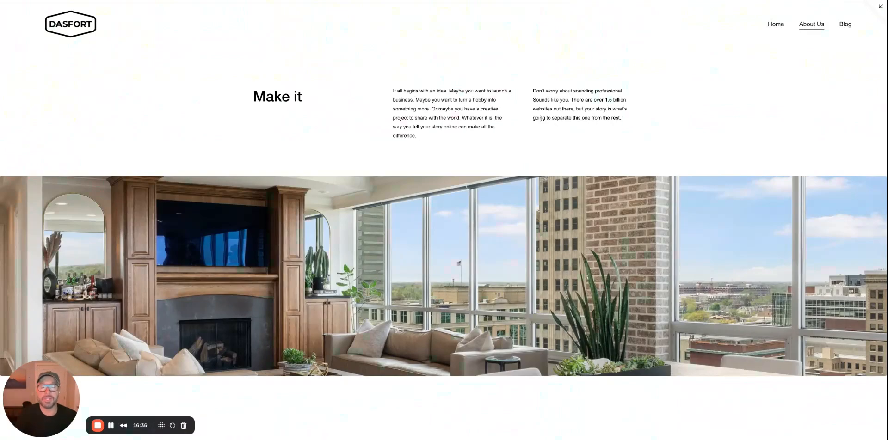
scroll(540, 119, "down", 1)
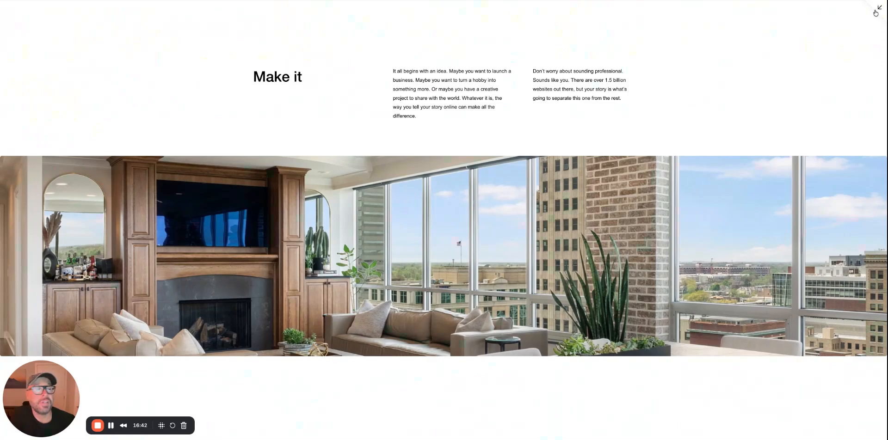
left_click(876, 11)
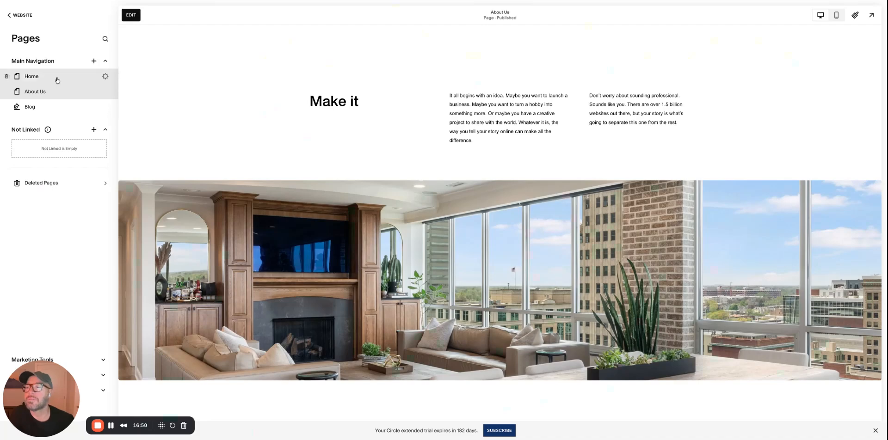
Step: Preview the site in full size from the Home page and browse through its About Us and Blog pages
left_click(58, 80)
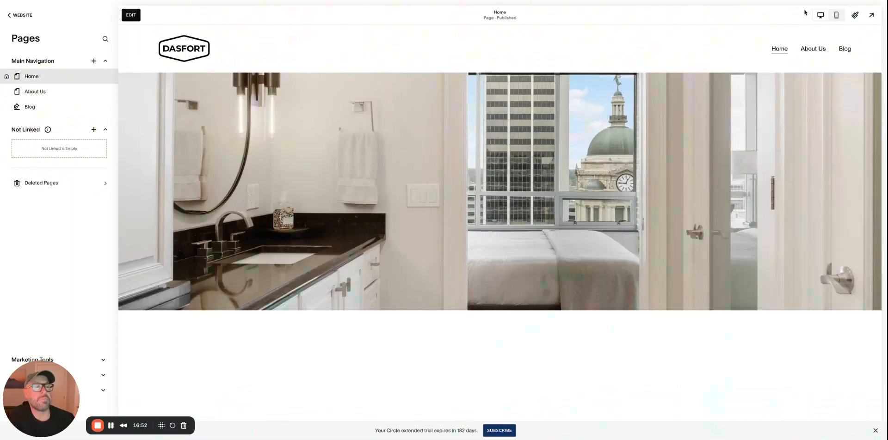
left_click(871, 14)
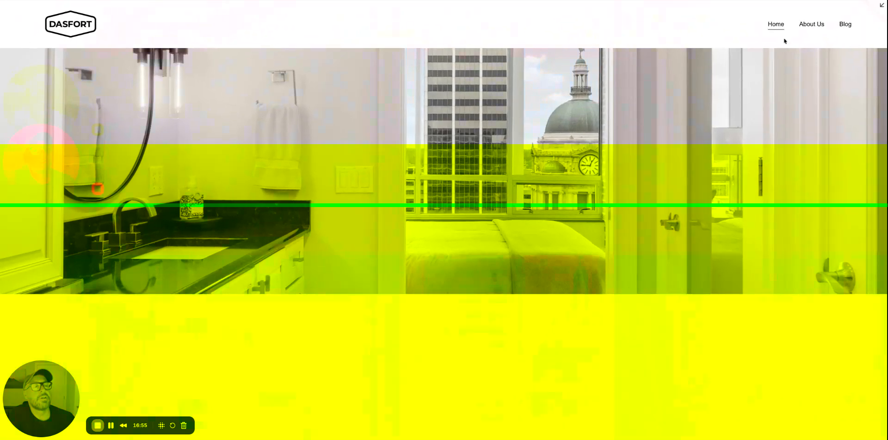
left_click(814, 23)
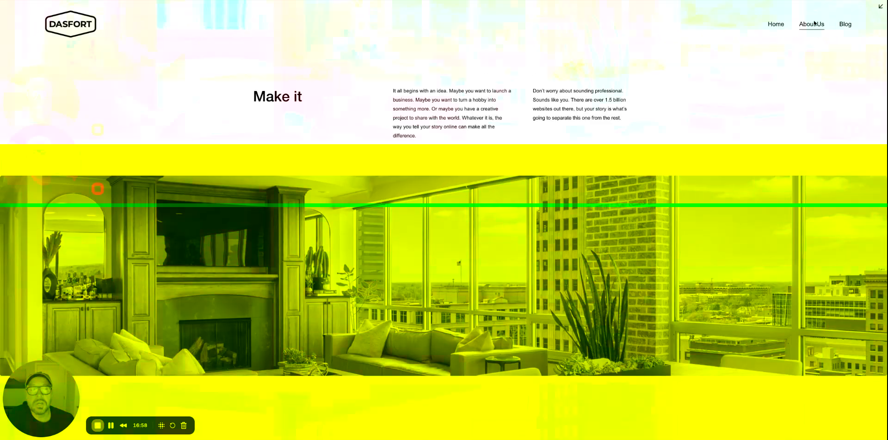
left_click(846, 25)
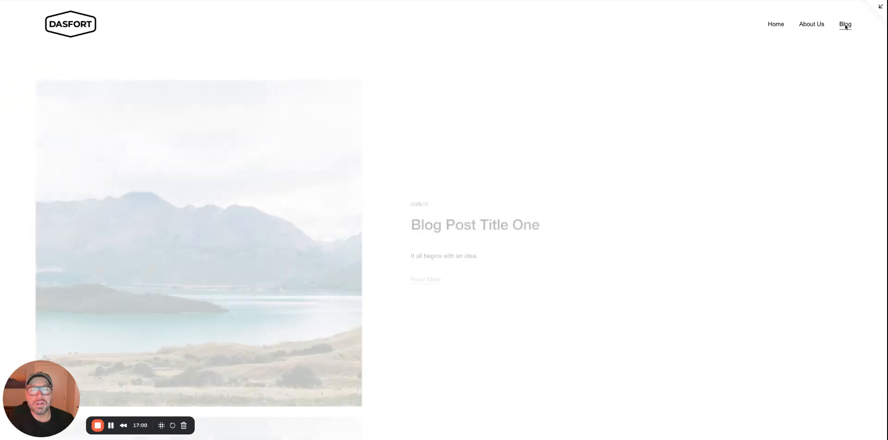
scroll(650, 194, "down", 1)
scroll(650, 193, "down", 20)
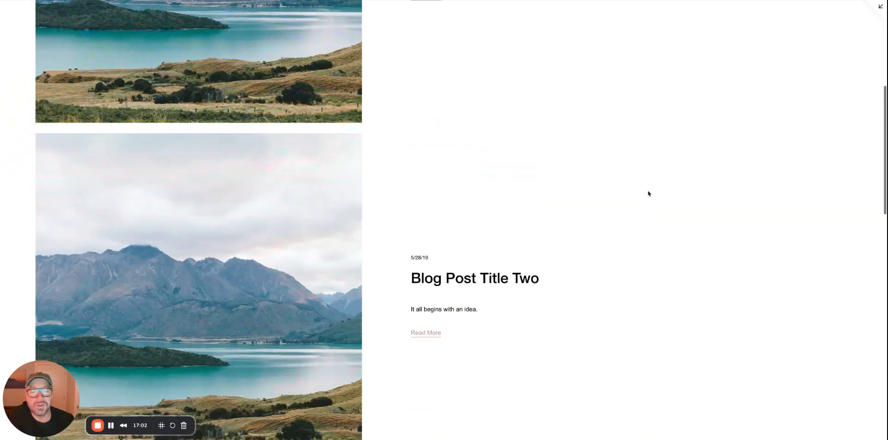
scroll(646, 194, "up", 20)
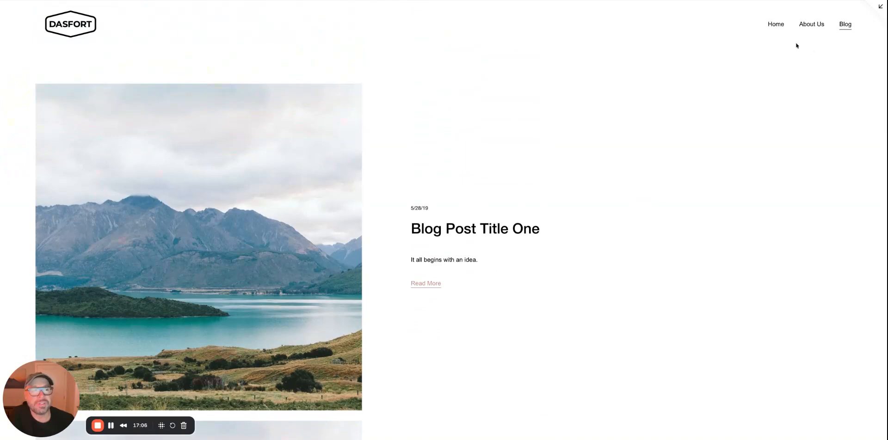
left_click(882, 11)
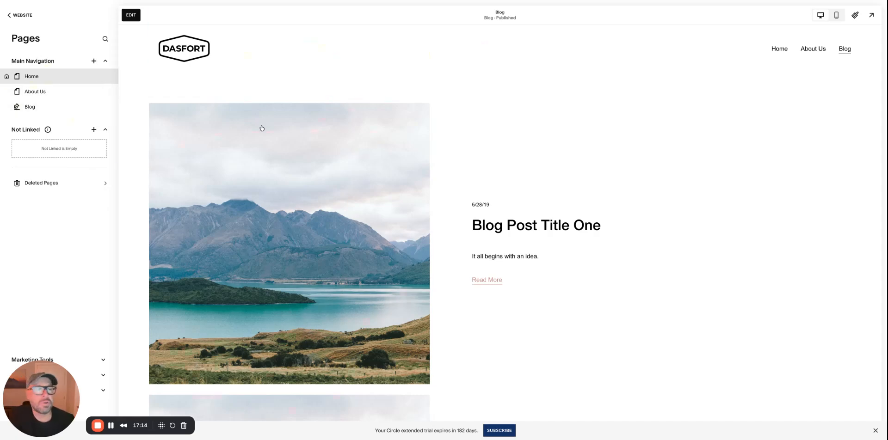
Step: Set the About Us page as the site's homepage in its page settings and close them
left_click(27, 80)
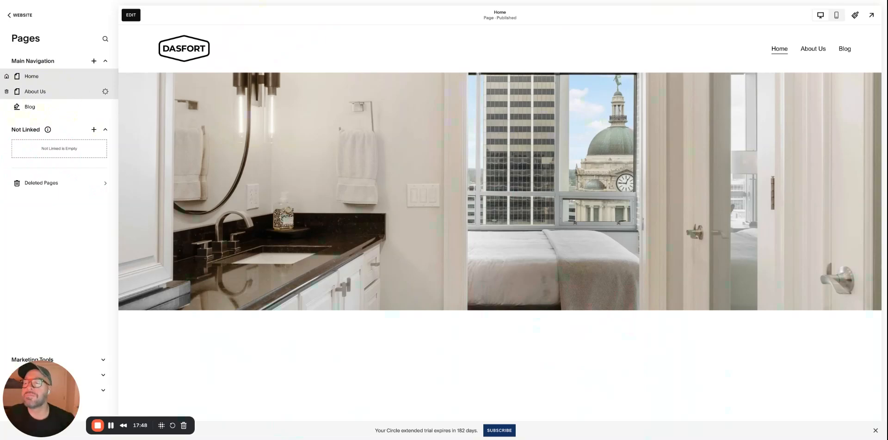
left_click(105, 93)
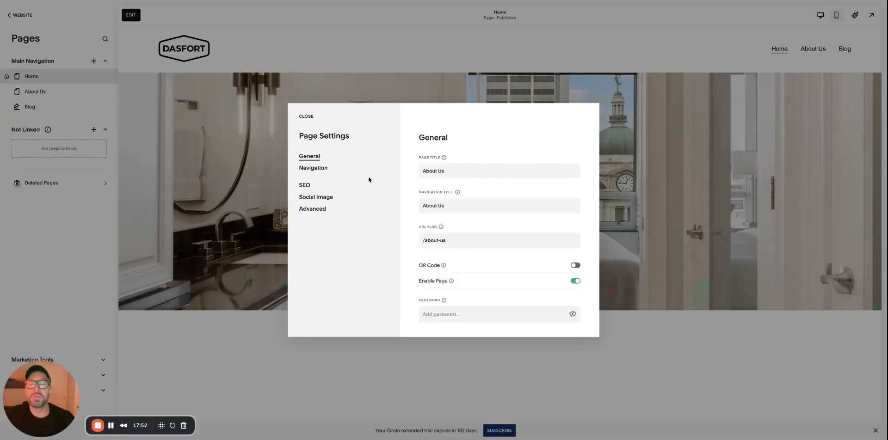
scroll(472, 204, "down", 3)
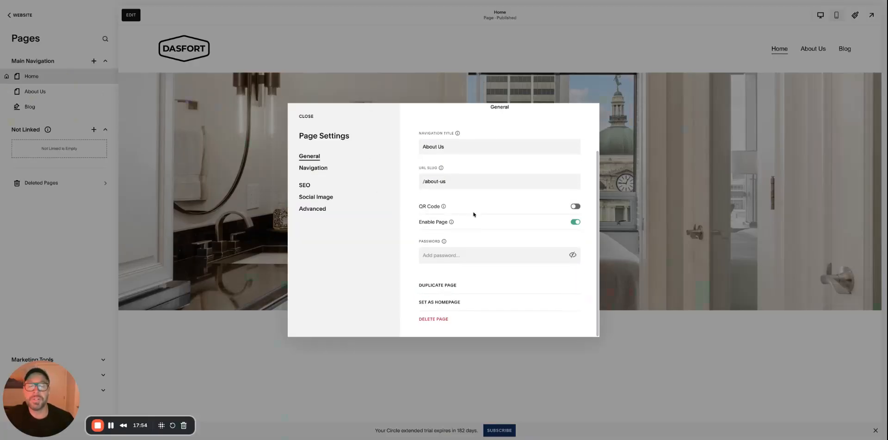
left_click(436, 304)
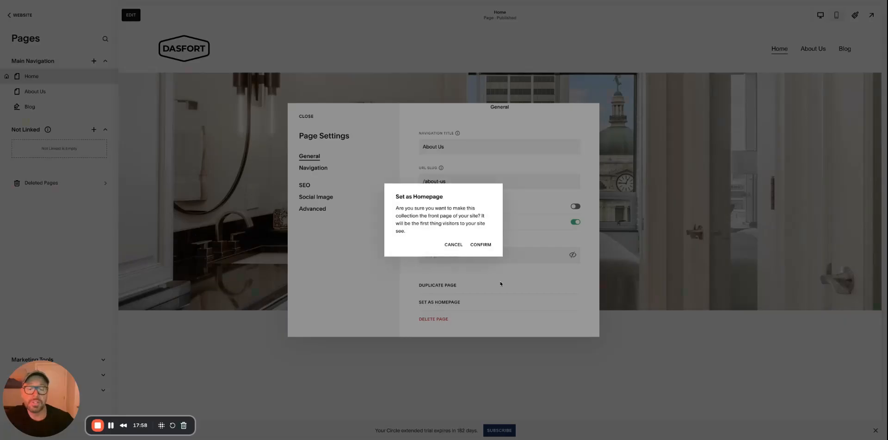
left_click(481, 245)
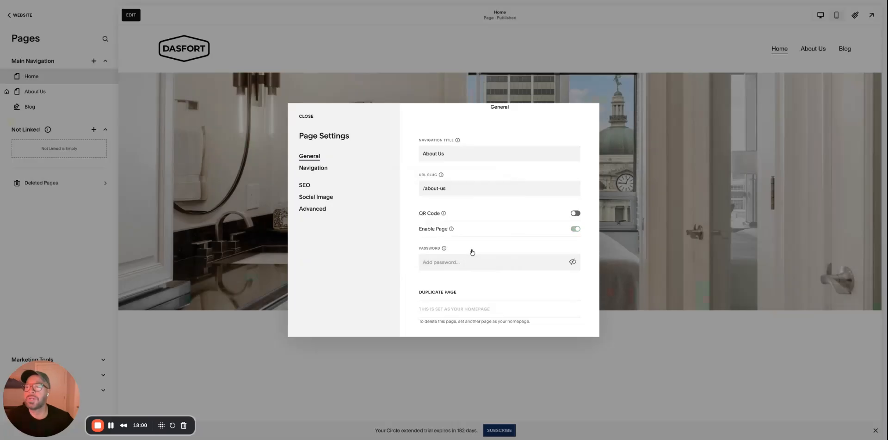
left_click(307, 117)
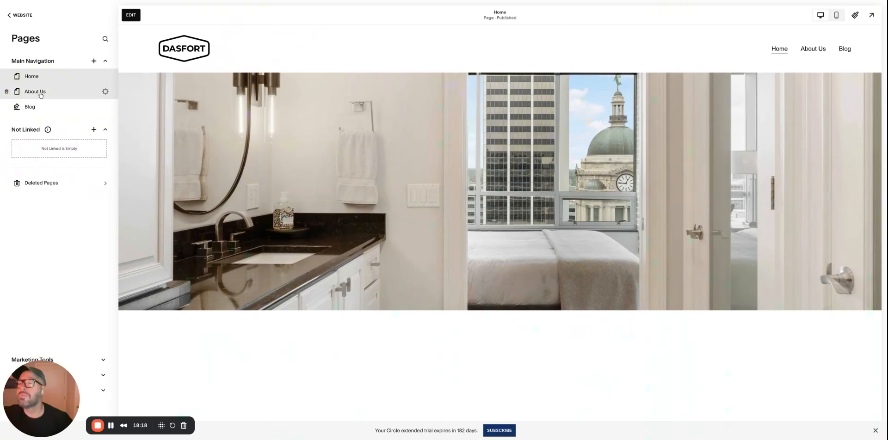
Step: Preview the site in full size, check the About Us page and leave the preview
left_click(871, 15)
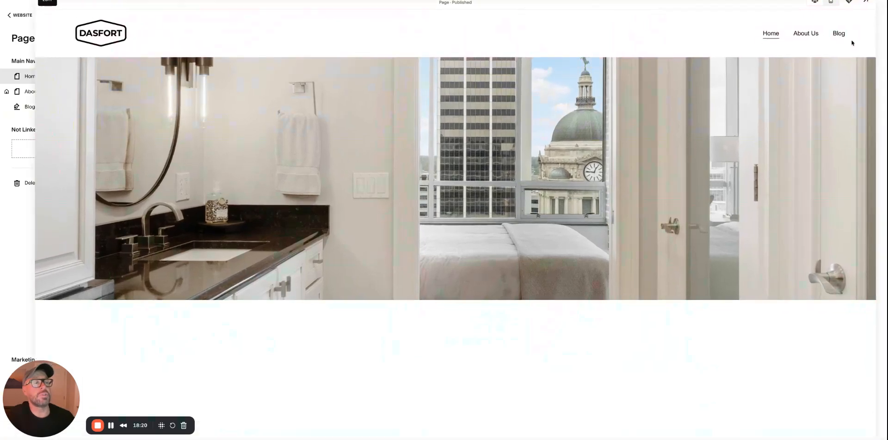
left_click(775, 24)
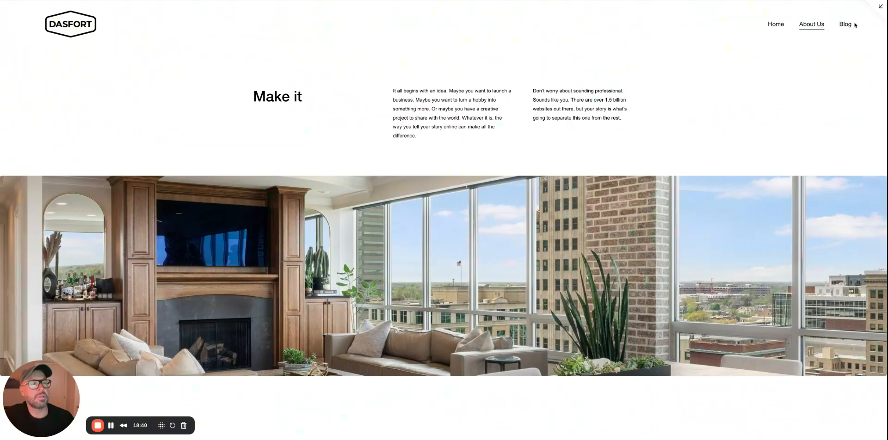
key("Escape")
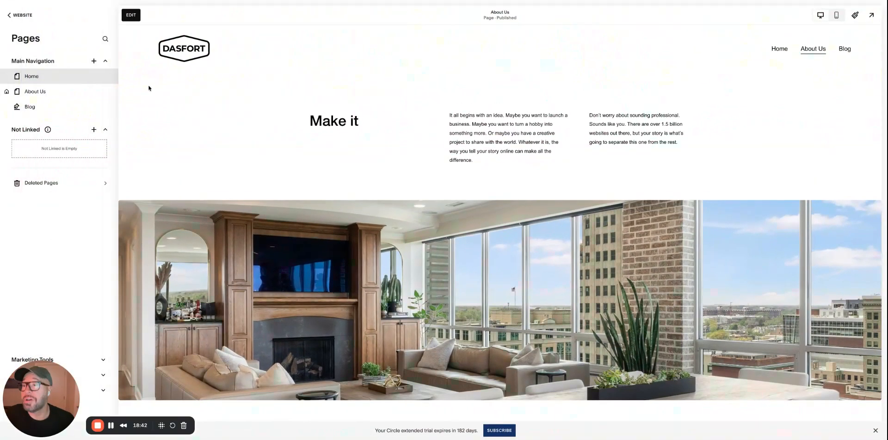
Step: Set the Blog page as the site's homepage in its general settings and close them
left_click(35, 92)
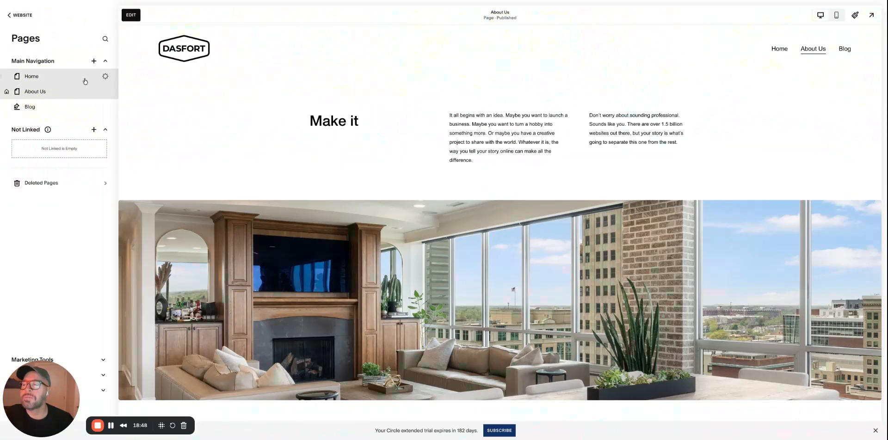
left_click(94, 106)
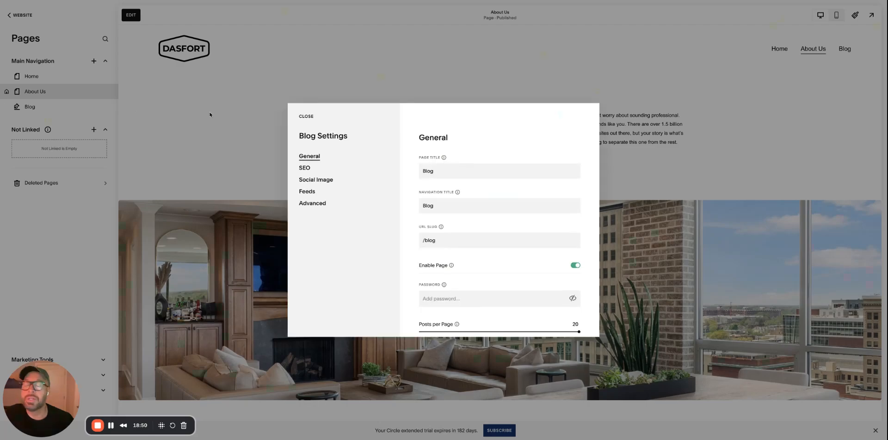
scroll(490, 194, "down", 2)
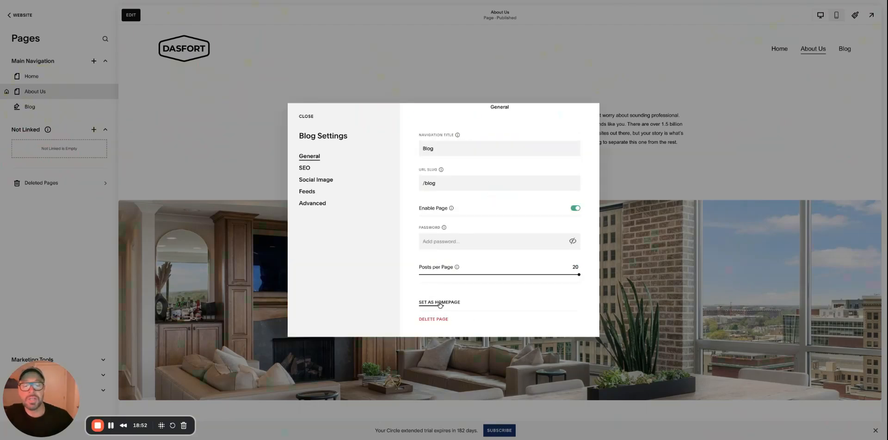
left_click(439, 303)
left_click(481, 249)
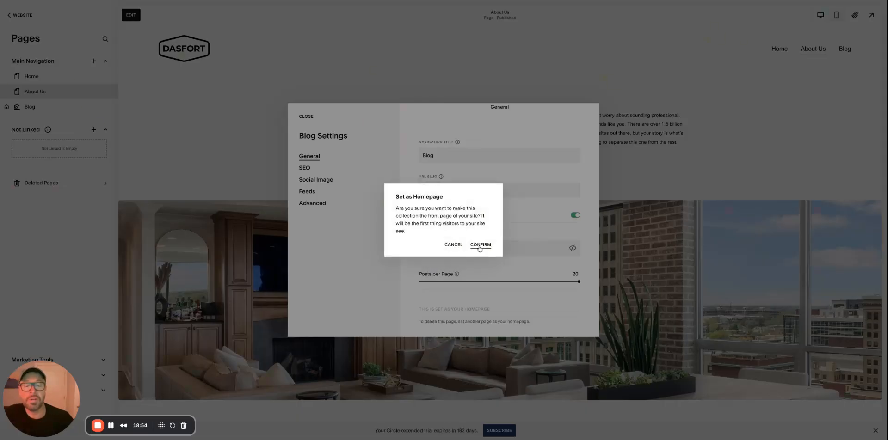
left_click(324, 95)
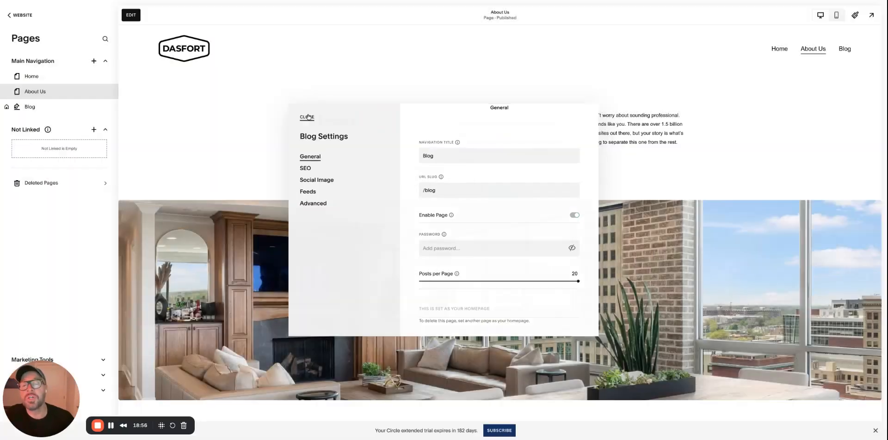
Step: Preview the site in full size, follow the DASFORT logo to the homepage, look through its blog posts and leave the preview
left_click(871, 15)
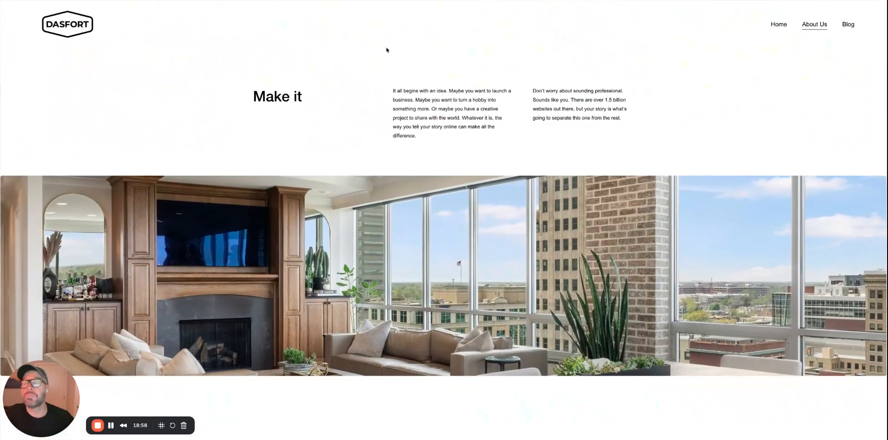
left_click(69, 31)
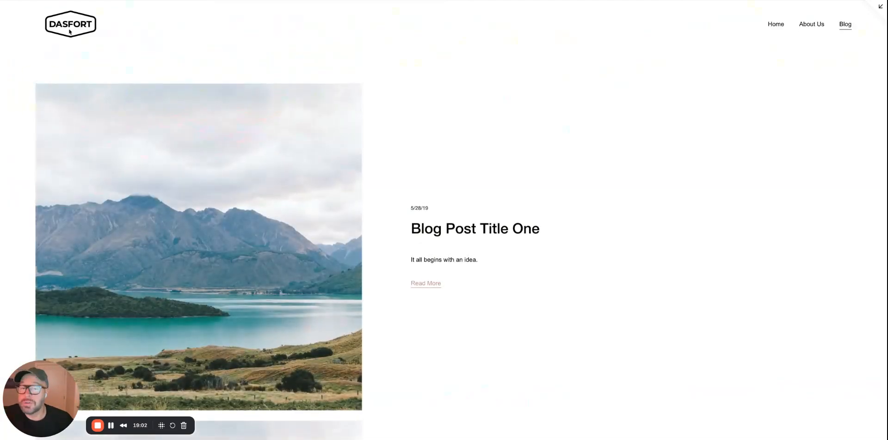
scroll(563, 196, "down", 6)
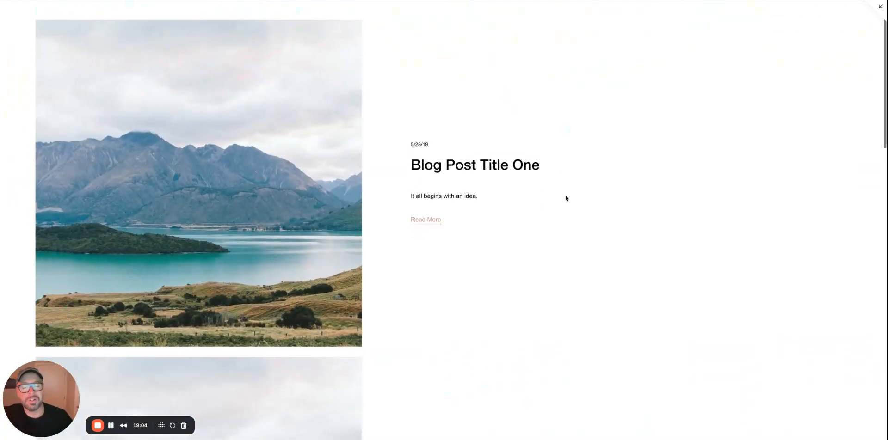
scroll(560, 196, "down", 7)
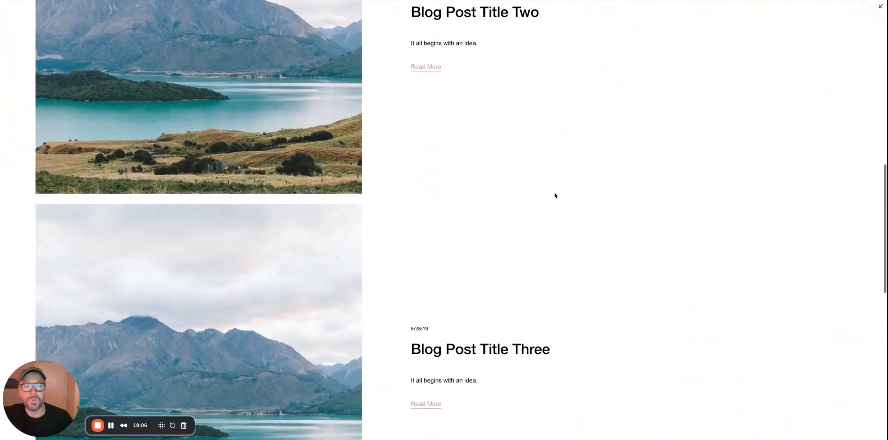
scroll(555, 195, "down", 8)
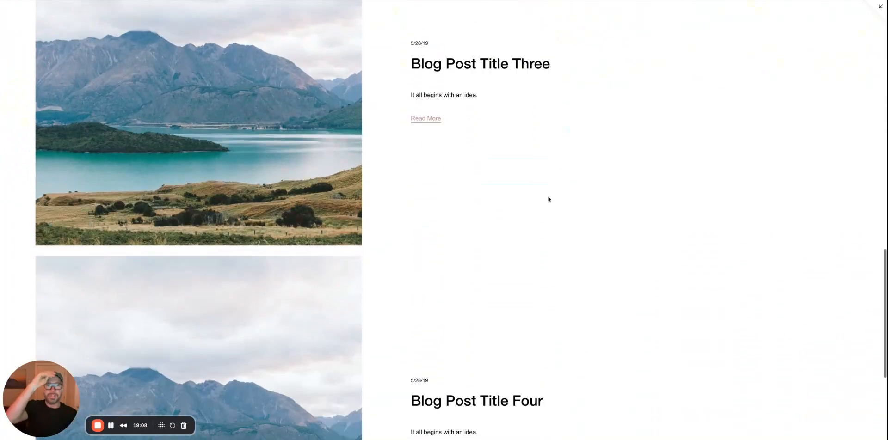
scroll(546, 195, "up", 20)
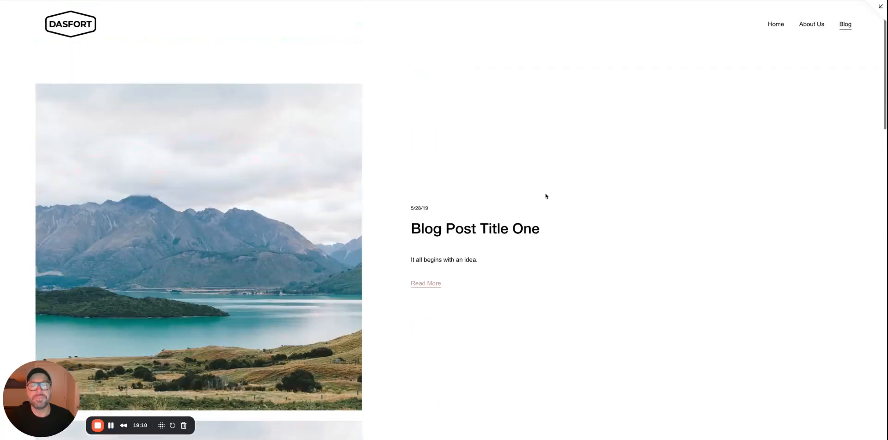
left_click(881, 7)
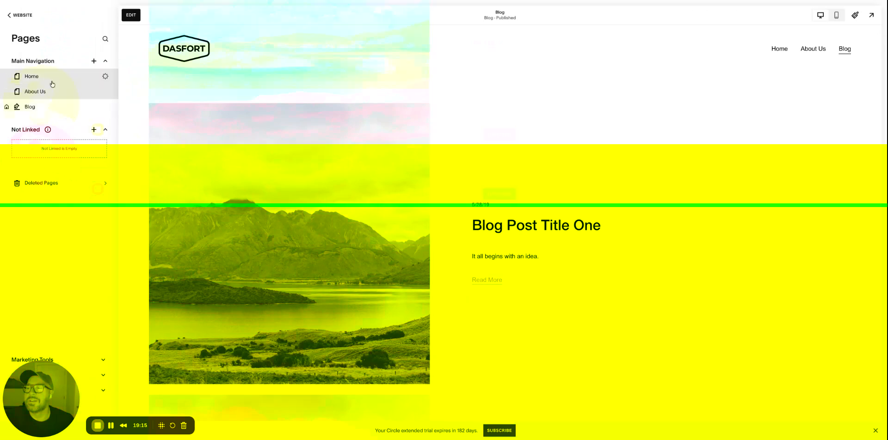
Step: Set the Home page as the site's homepage again in its page settings and close them
left_click(28, 76)
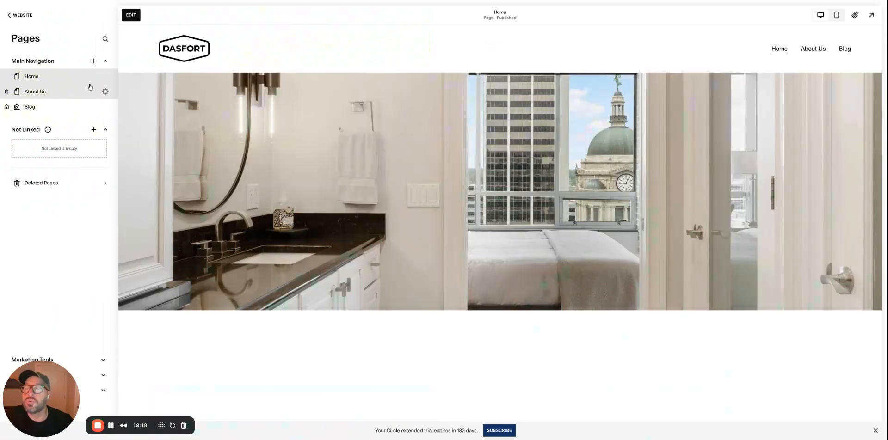
left_click(105, 76)
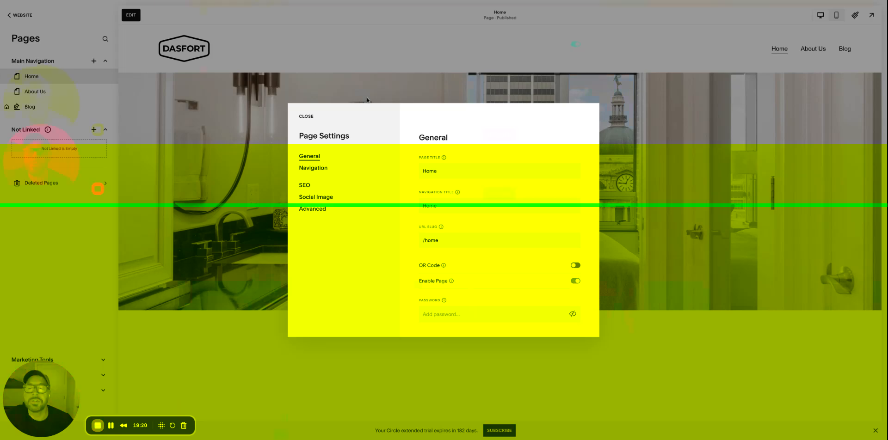
scroll(561, 237, "down", 3)
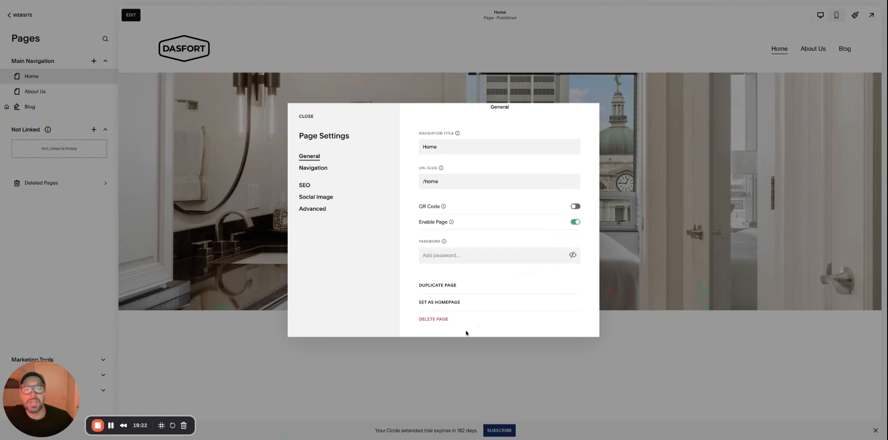
left_click(436, 303)
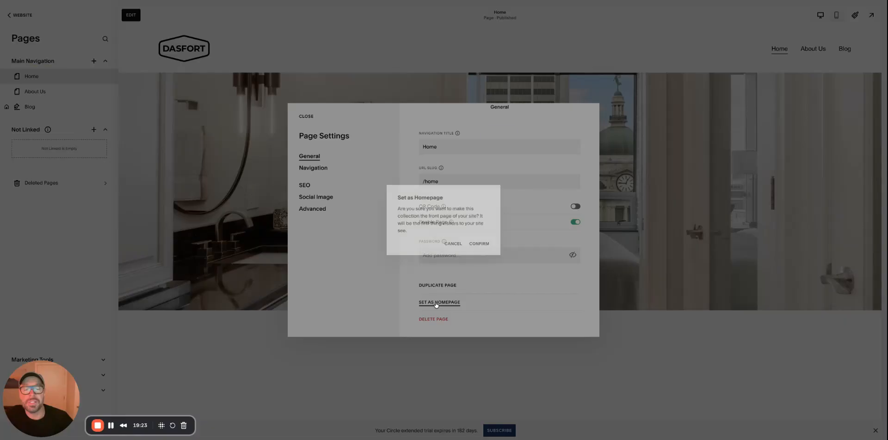
left_click(474, 243)
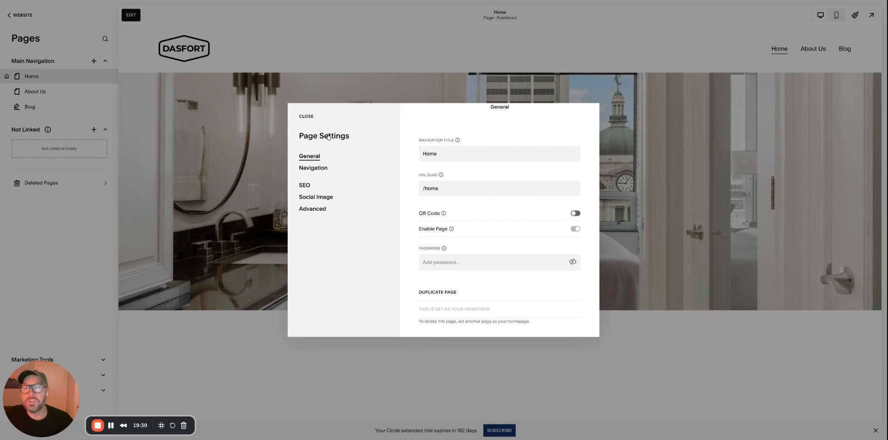
left_click(299, 116)
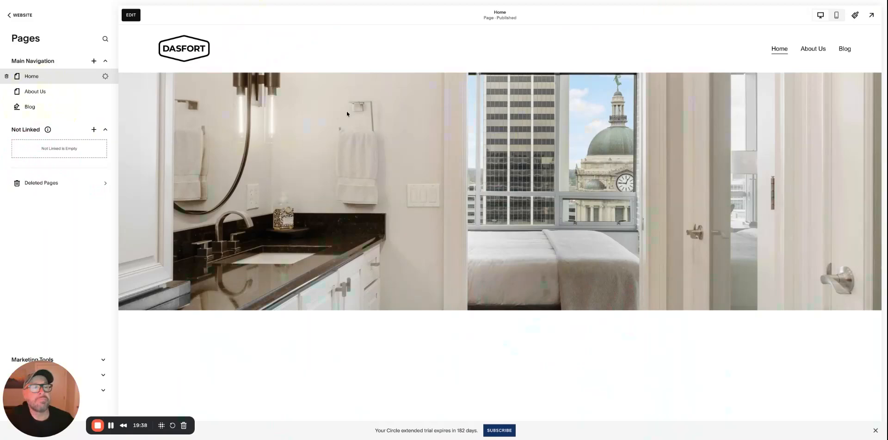
Step: Preview the Home page in full size, browse to the About Us page and leave the preview
left_click(871, 15)
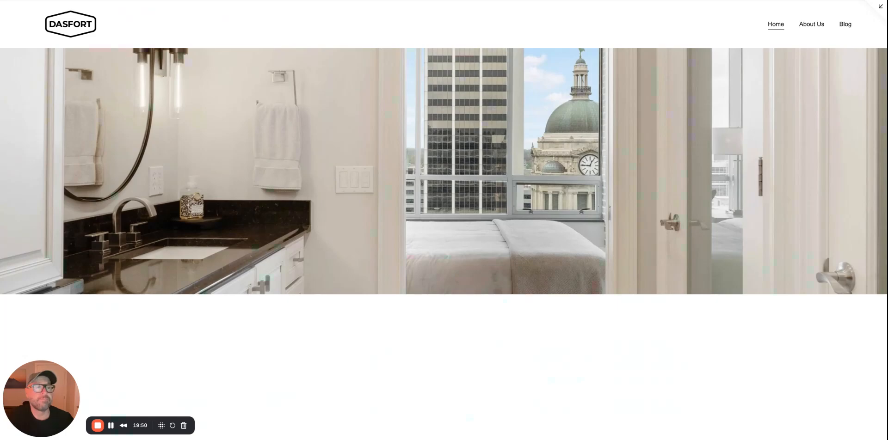
left_click(810, 28)
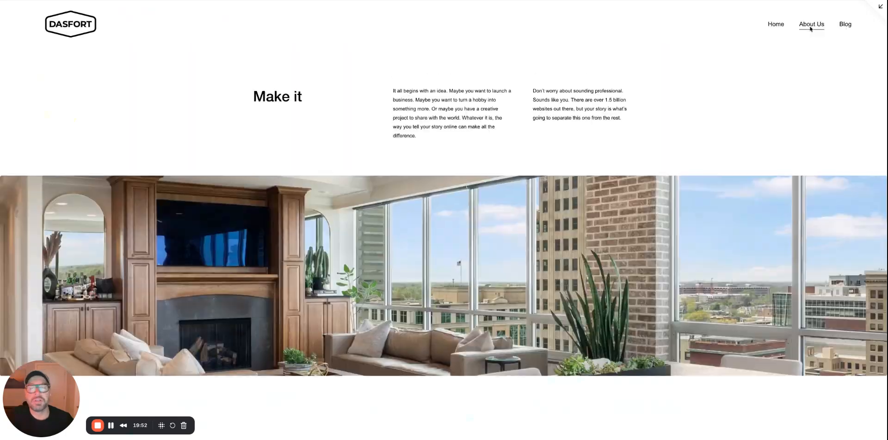
scroll(689, 150, "down", 1)
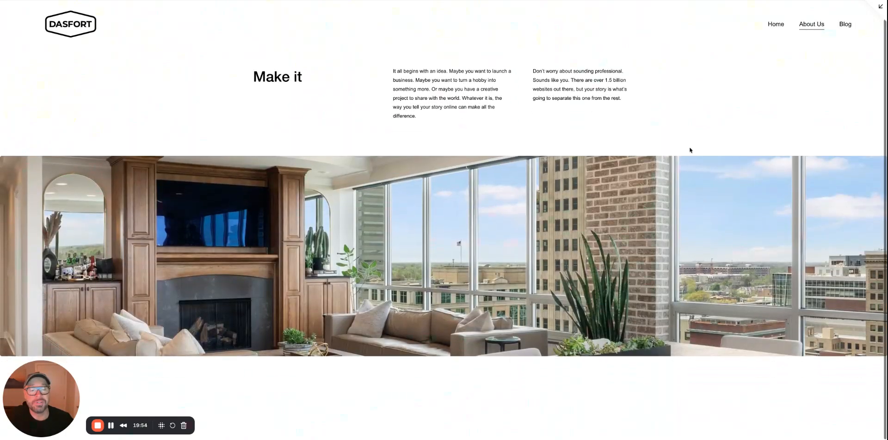
scroll(688, 149, "up", 1)
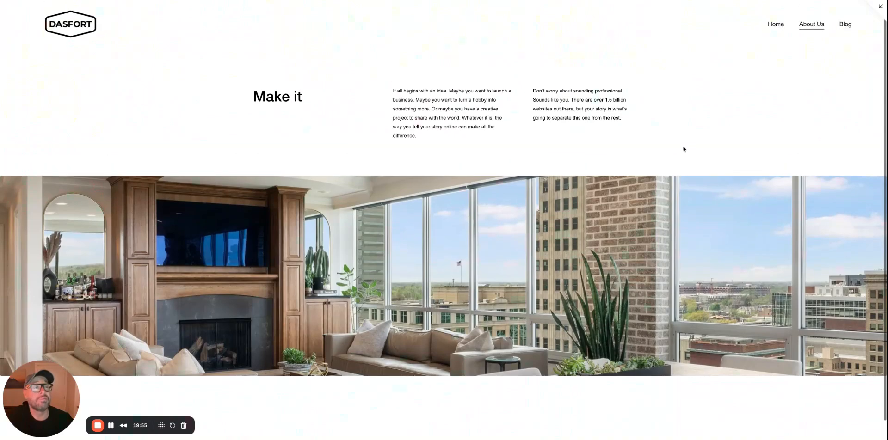
left_click(883, 9)
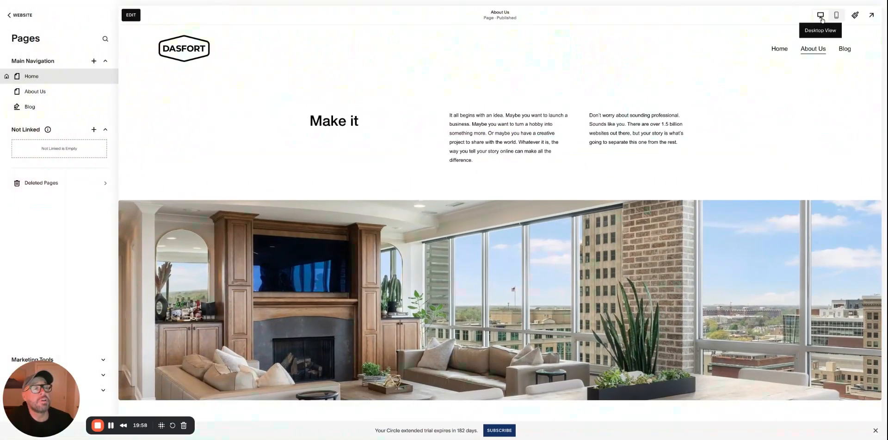
Step: Check the About Us page in mobile view, return to desktop view and look through the Blog page's posts
left_click(838, 16)
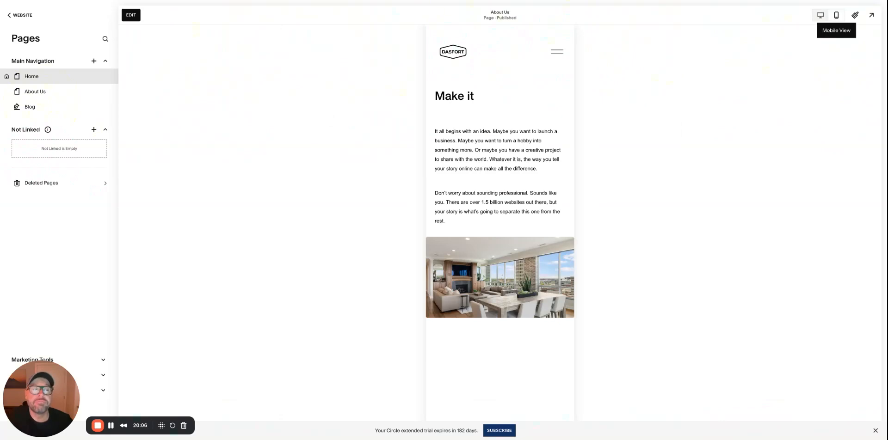
left_click(820, 15)
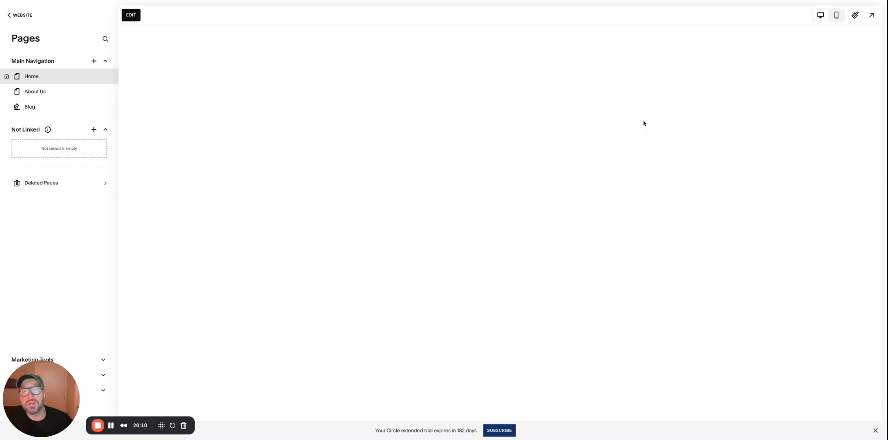
scroll(597, 105, "down", 5)
scroll(598, 105, "down", 10)
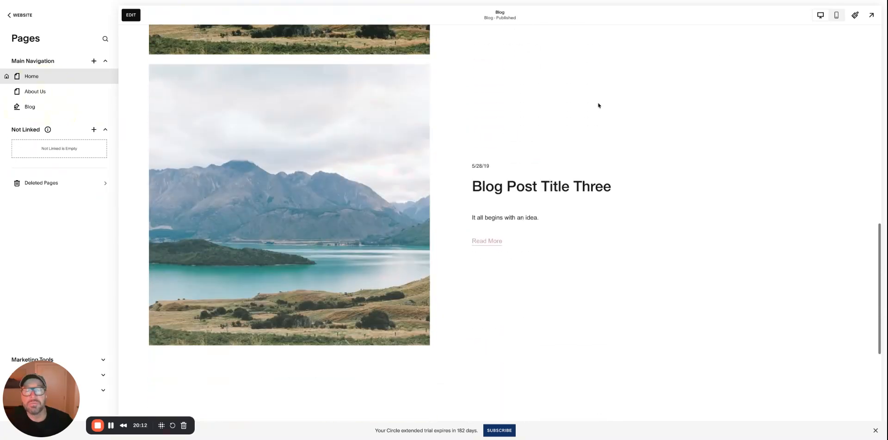
Step: Look through the Blog page's list of posts, view Blog Post Title Four and return to the site's page list
scroll(599, 105, "up", 16)
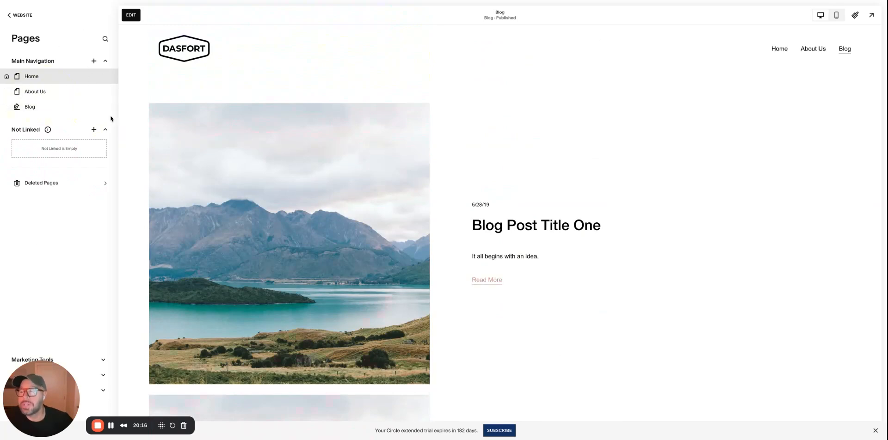
left_click(45, 106)
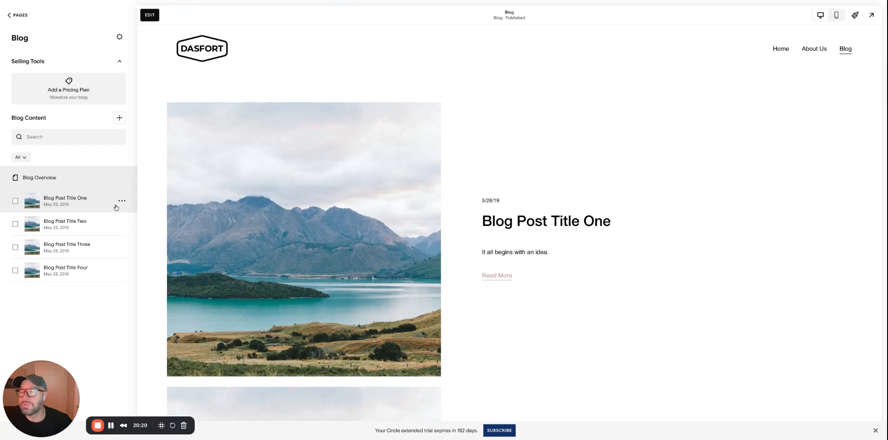
left_click(93, 268)
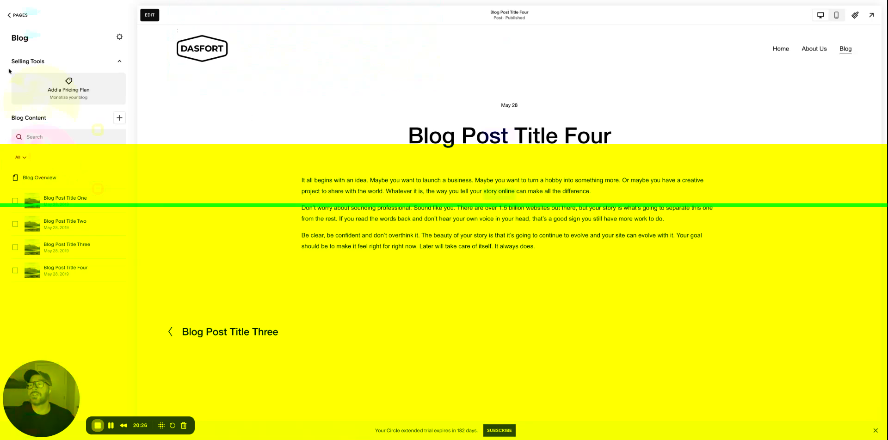
left_click(9, 14)
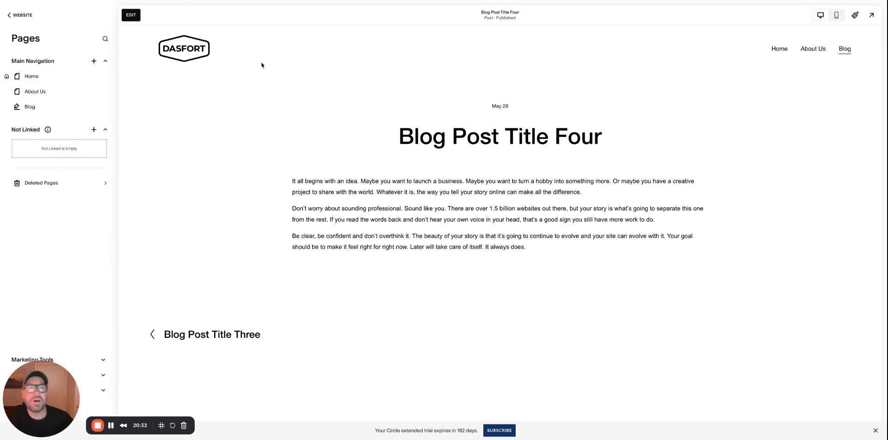
Step: Preview the site in full size and follow the DASFORT logo from the blog post to the homepage
left_click(871, 15)
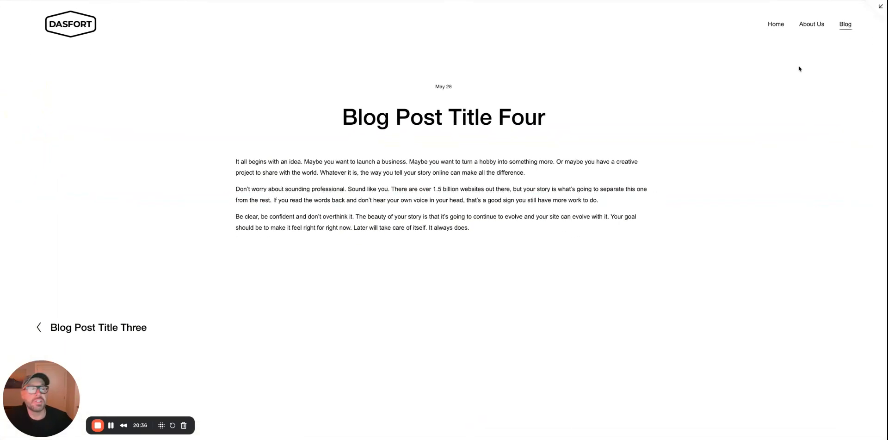
left_click(79, 28)
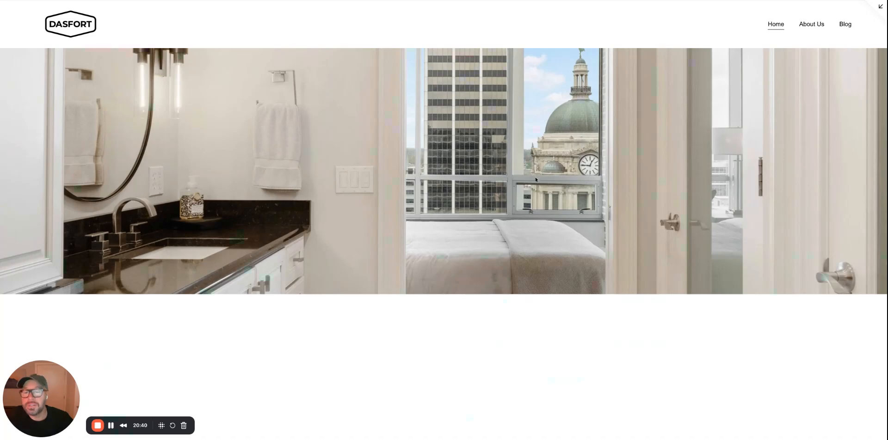